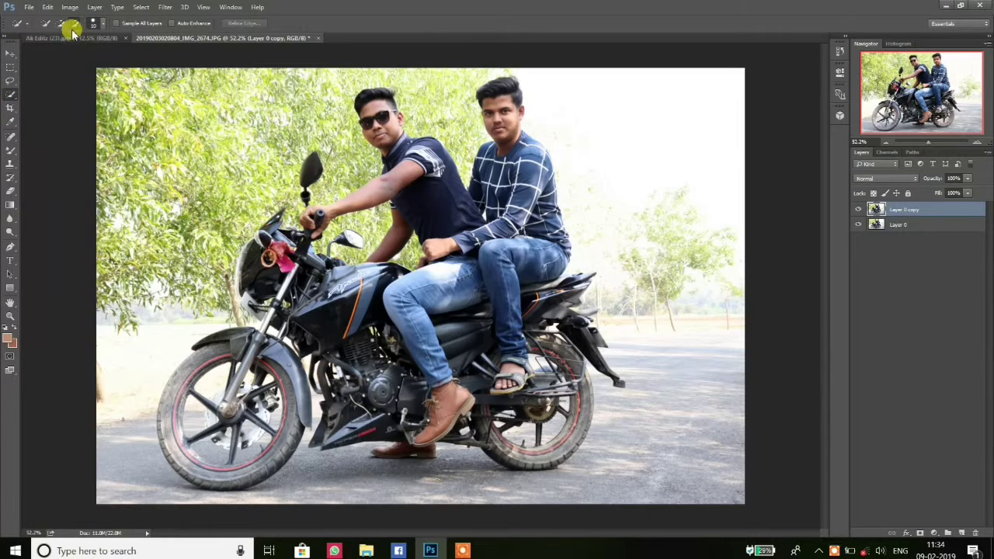
Add both riders, the motorcycle's body, engine and rear wheel, and the shoes to a Quick Selection on Layer 0 copy
click(59, 23)
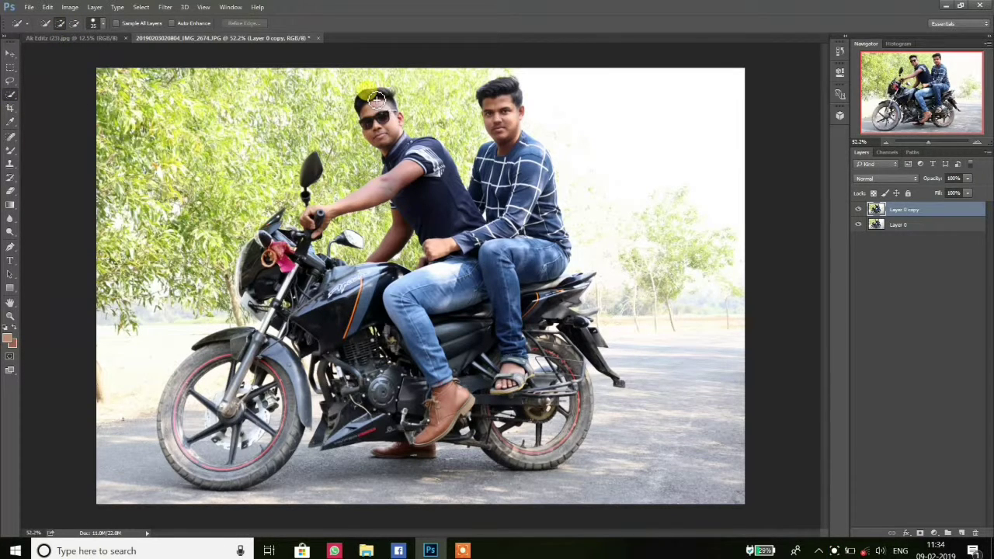
drag(386, 118, 404, 154)
drag(468, 258, 490, 378)
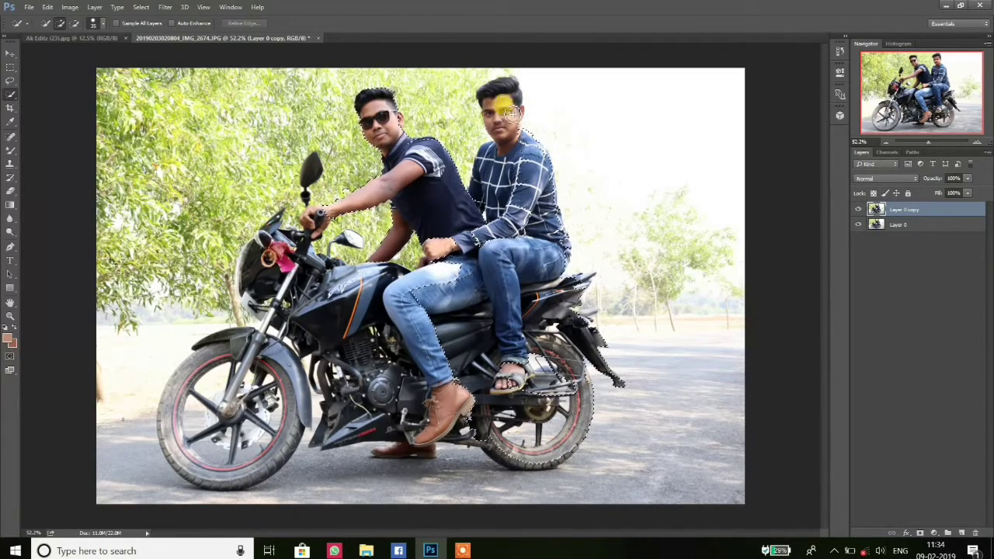
drag(502, 246, 498, 199)
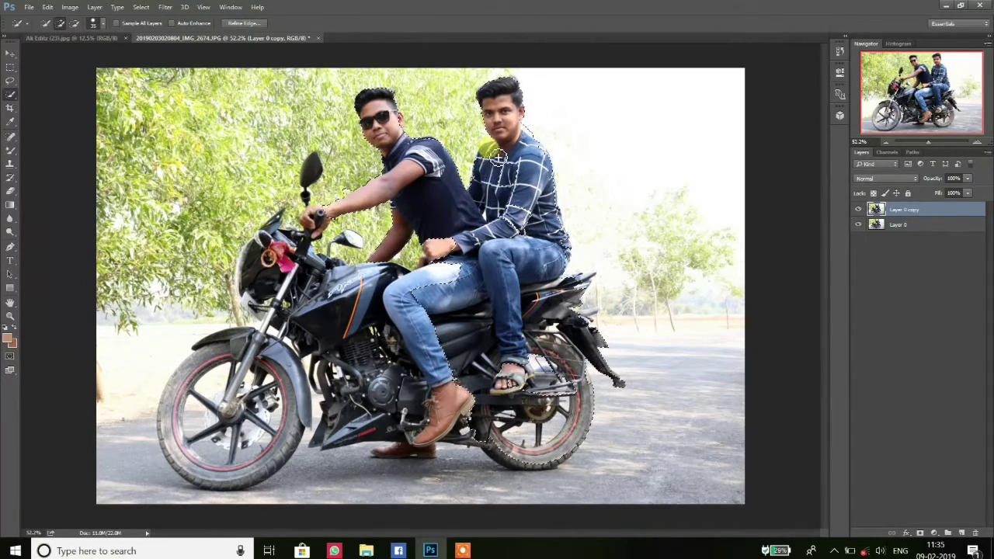
mouse_move(474, 247)
mouse_down()
mouse_move(446, 257)
mouse_move(403, 316)
mouse_up()
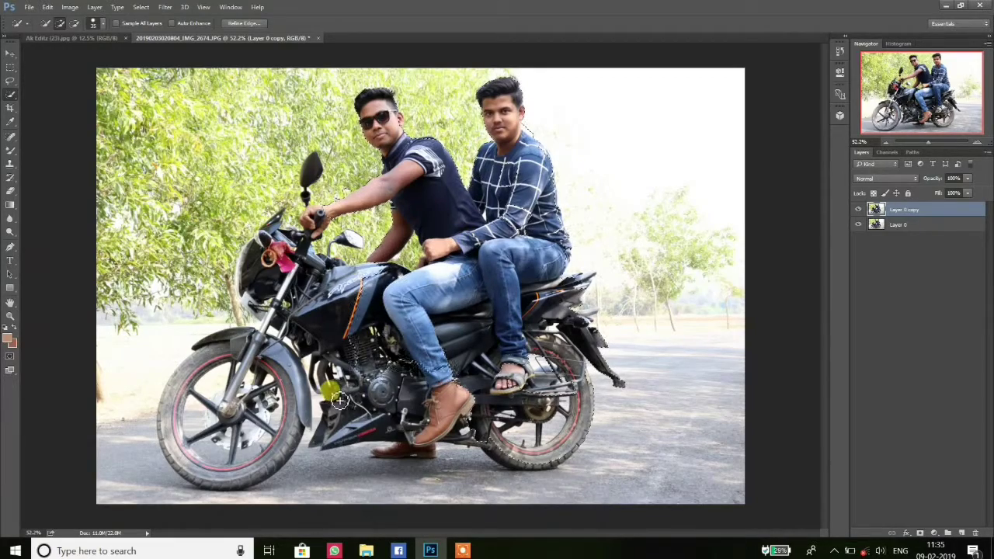
mouse_move(418, 413)
mouse_down()
mouse_move(404, 385)
mouse_move(460, 433)
mouse_up()
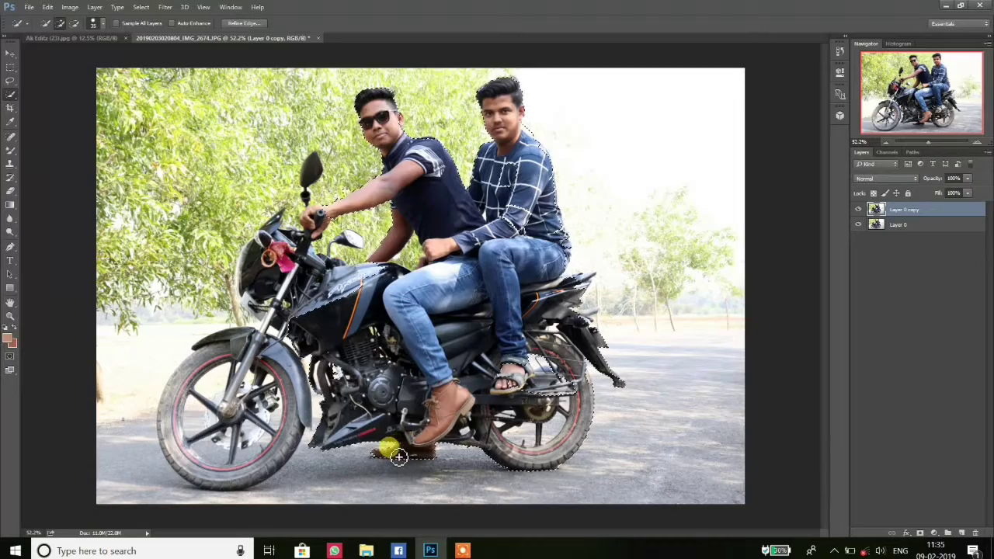
Extend the selection over the motorcycle's front wheel, fork, headlight, handlebar area and tail
mouse_move(302, 342)
mouse_down()
mouse_move(259, 376)
mouse_move(200, 487)
mouse_move(238, 489)
mouse_move(229, 406)
mouse_up()
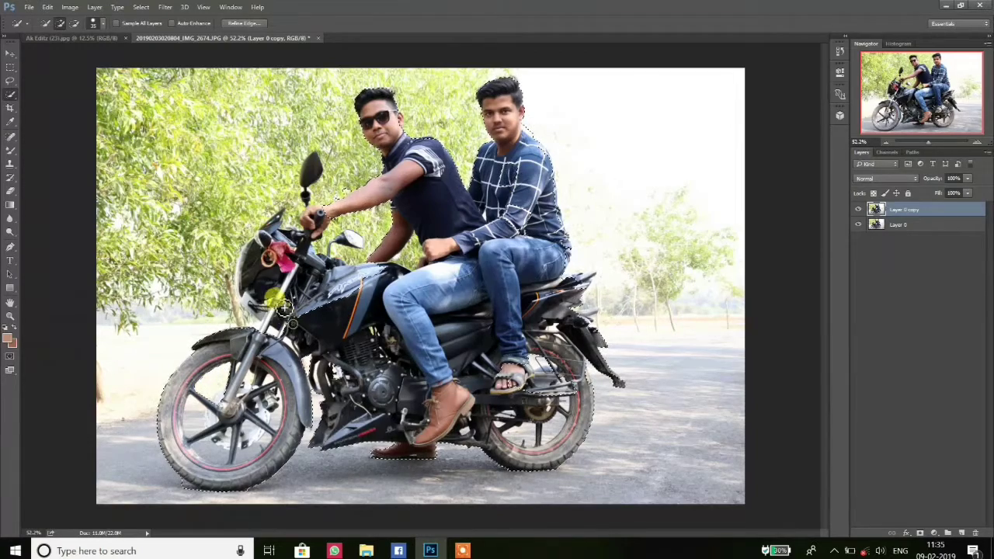
mouse_move(286, 309)
mouse_down()
mouse_move(264, 266)
mouse_move(258, 305)
mouse_move(277, 323)
mouse_move(364, 286)
mouse_move(358, 264)
mouse_move(310, 245)
mouse_move(338, 225)
mouse_move(349, 234)
mouse_move(266, 282)
mouse_move(319, 216)
mouse_up()
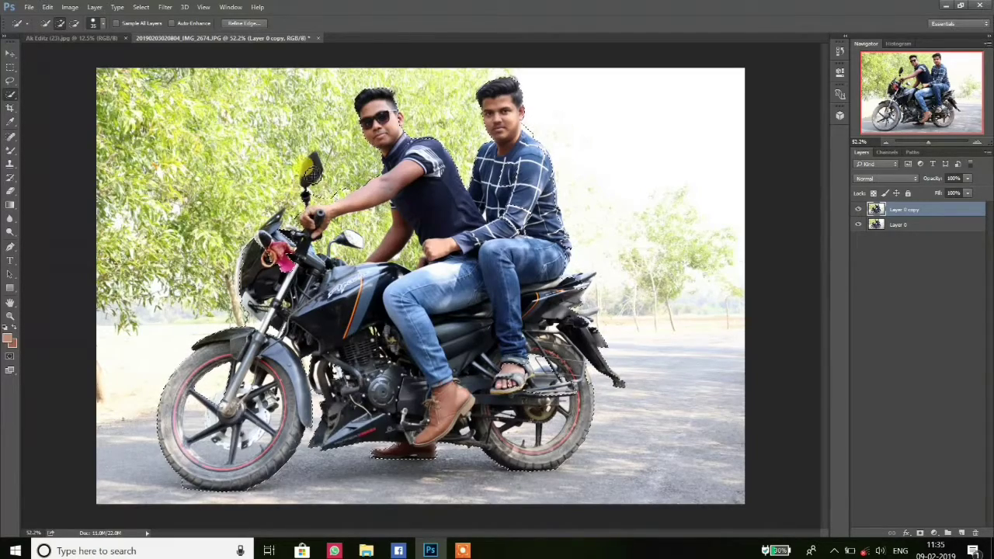
drag(276, 251, 270, 227)
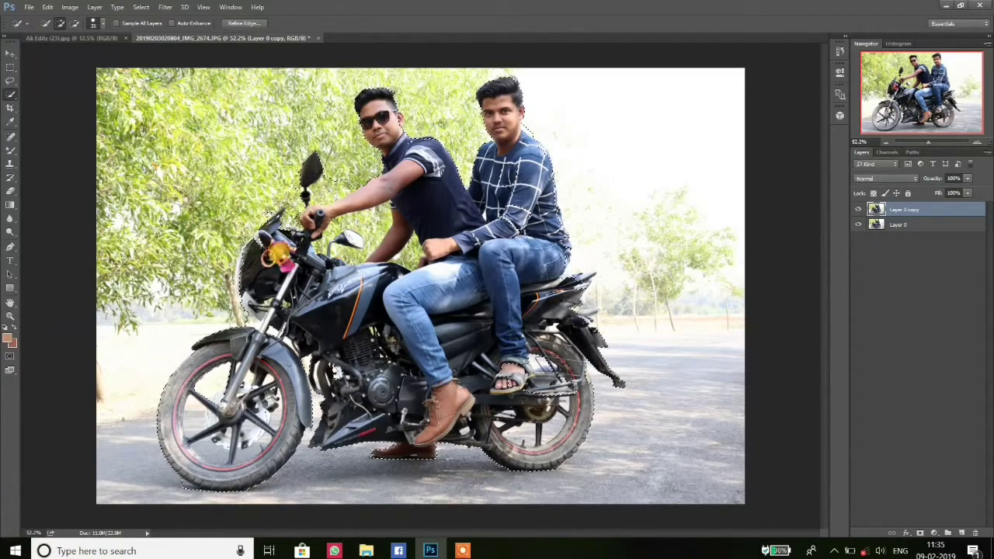
click(578, 285)
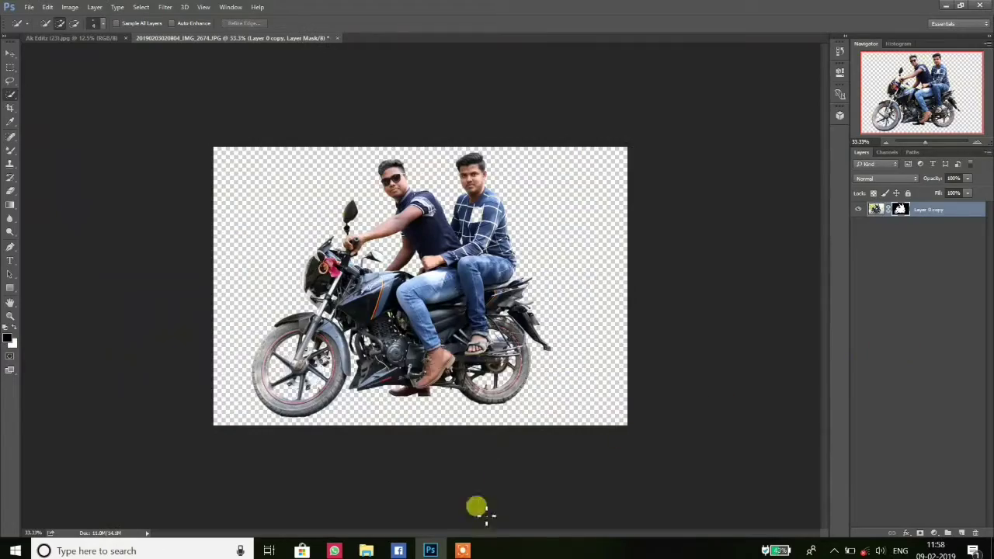
Open the aaron-mello-572825-unsplash image from the Desktop
mouse_move(463, 551)
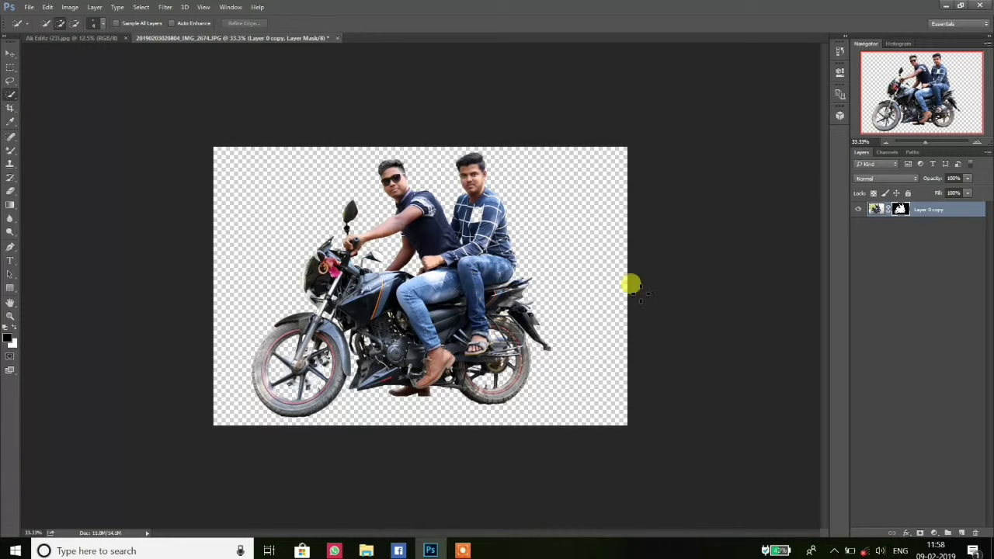
click(28, 7)
click(35, 29)
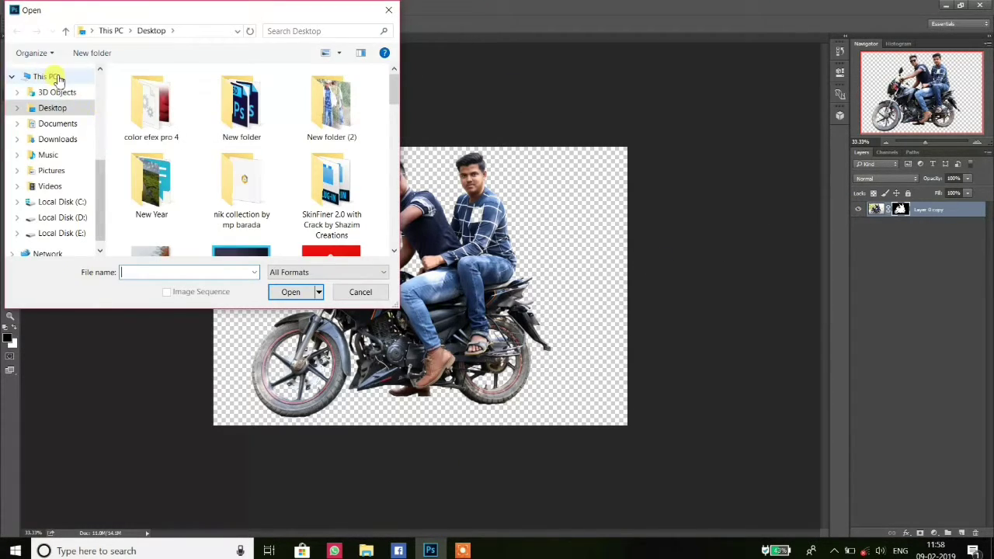
scroll(394, 97, down, 1)
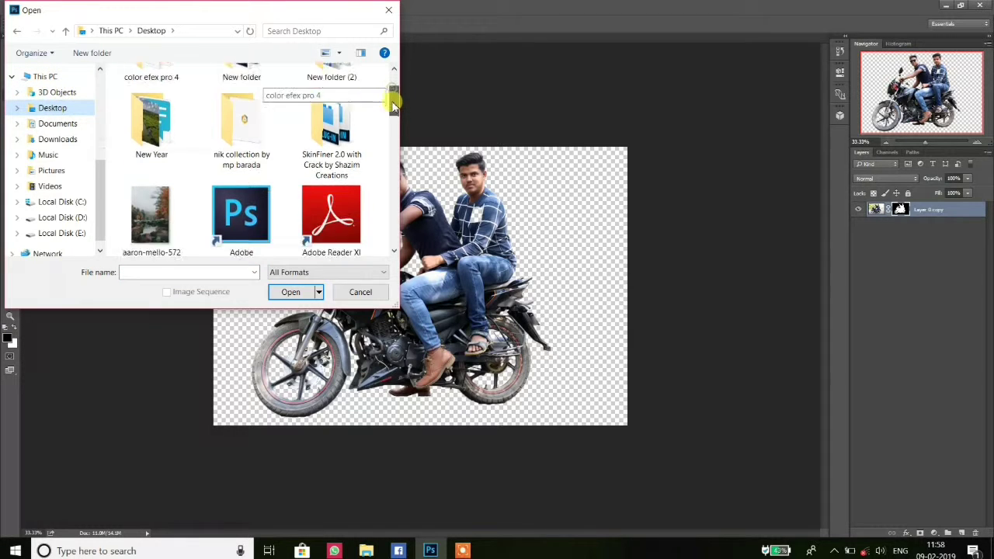
click(154, 128)
click(289, 292)
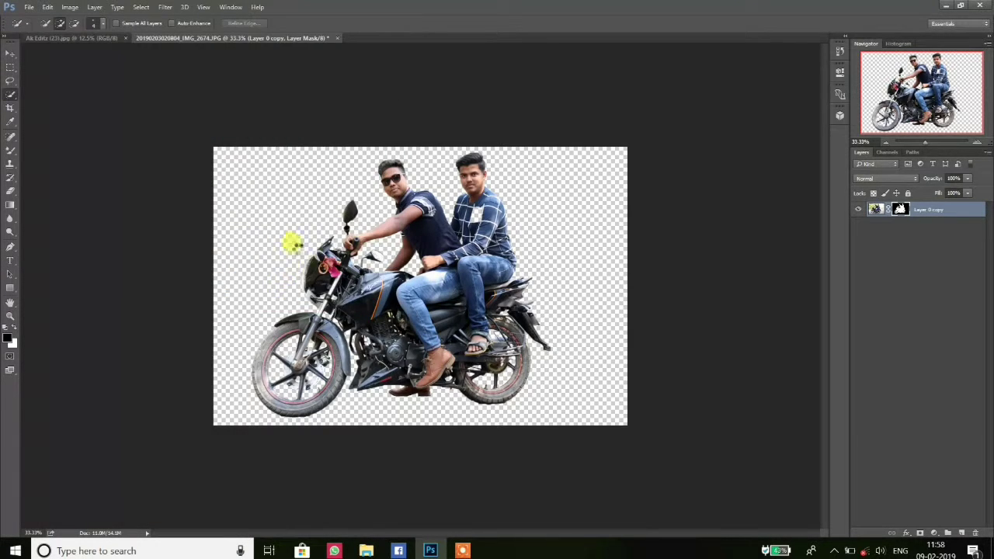
Turn the opened landscape image pure white by raising its Lightness in Hue/Saturation
click(74, 7)
mouse_move(155, 38)
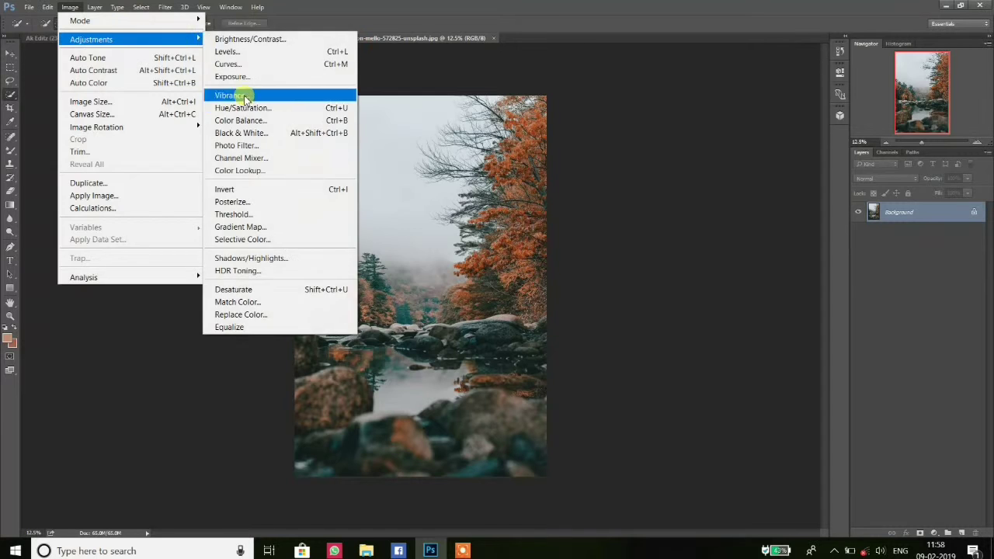
click(242, 108)
drag(473, 248, 526, 248)
click(580, 141)
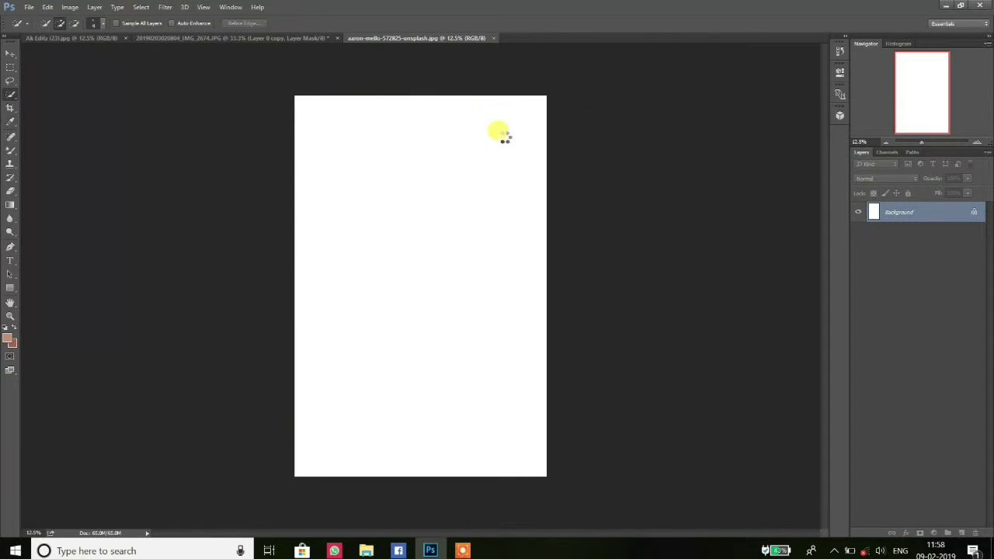
Bring the Santa Cruz Beach photo and the masked motorcycle cut-out into the white document, with the cut-out above the photo
click(92, 37)
click(10, 53)
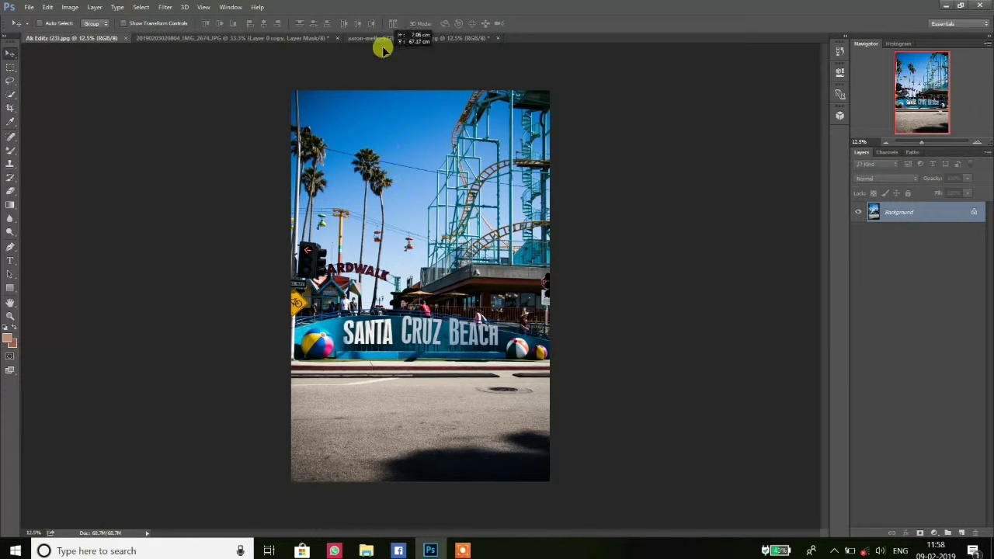
drag(383, 49, 411, 210)
click(230, 38)
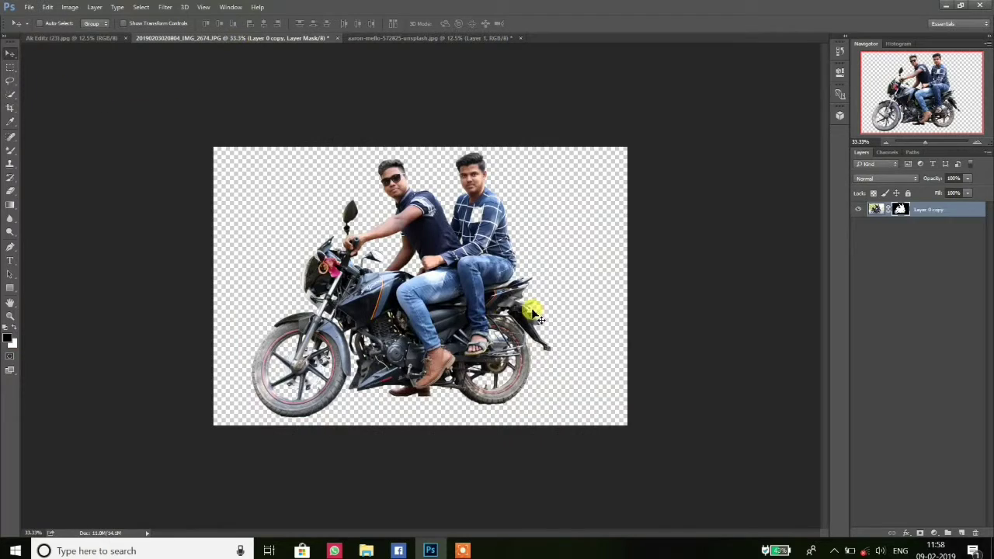
drag(534, 314, 427, 373)
Scale the motorcycle cut-out to about 201% and position it on the road in the lower part of the beach scene
key(ctrl+t)
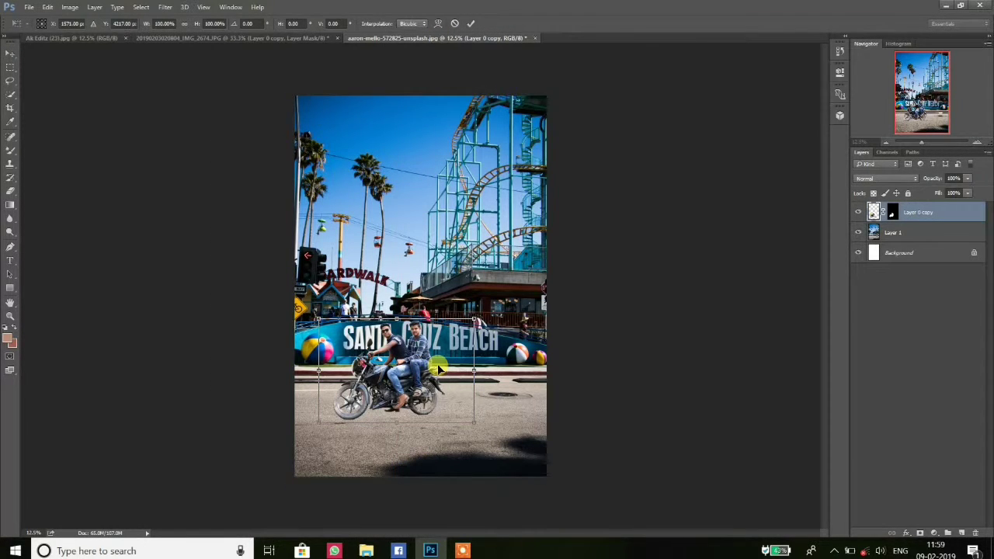
key(Caps_Lock)
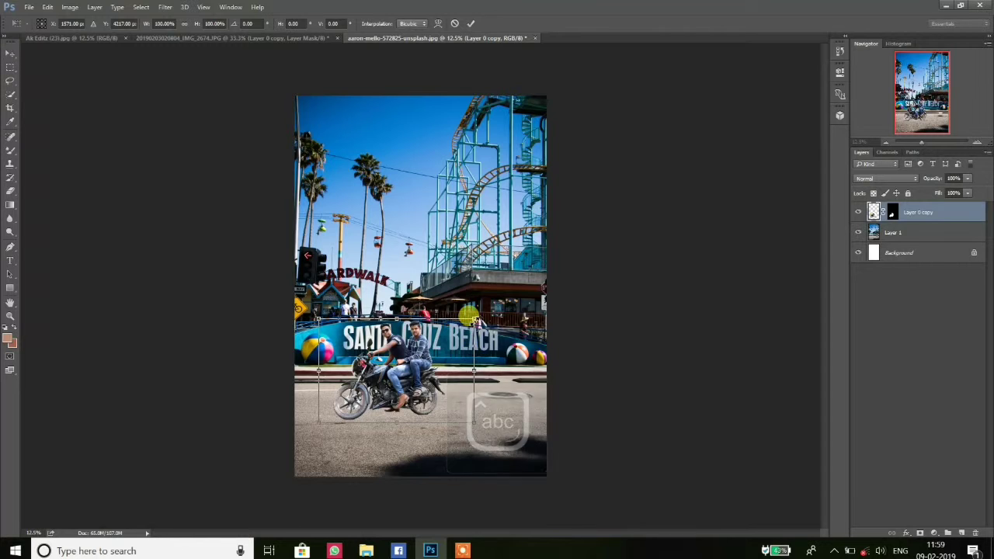
drag(473, 320, 550, 261)
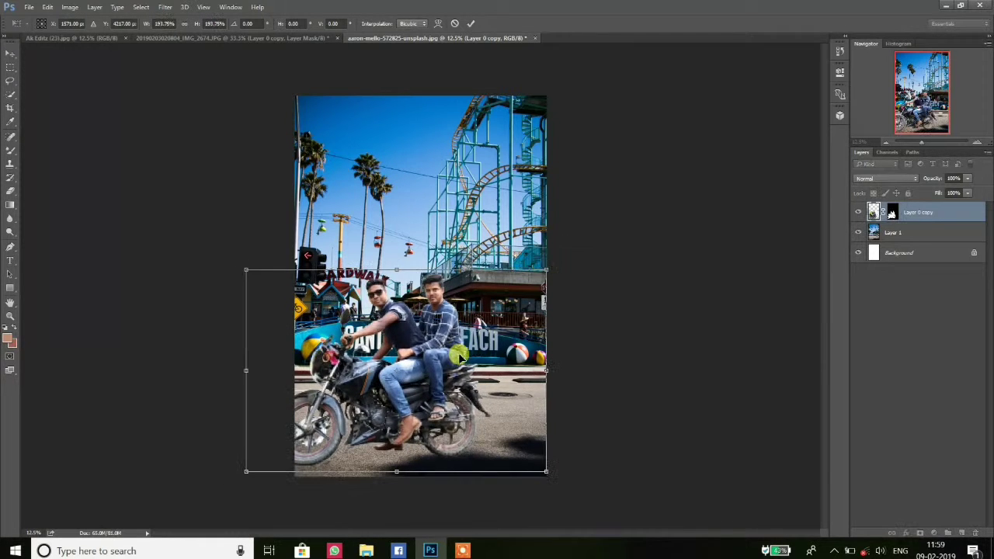
drag(459, 356, 489, 360)
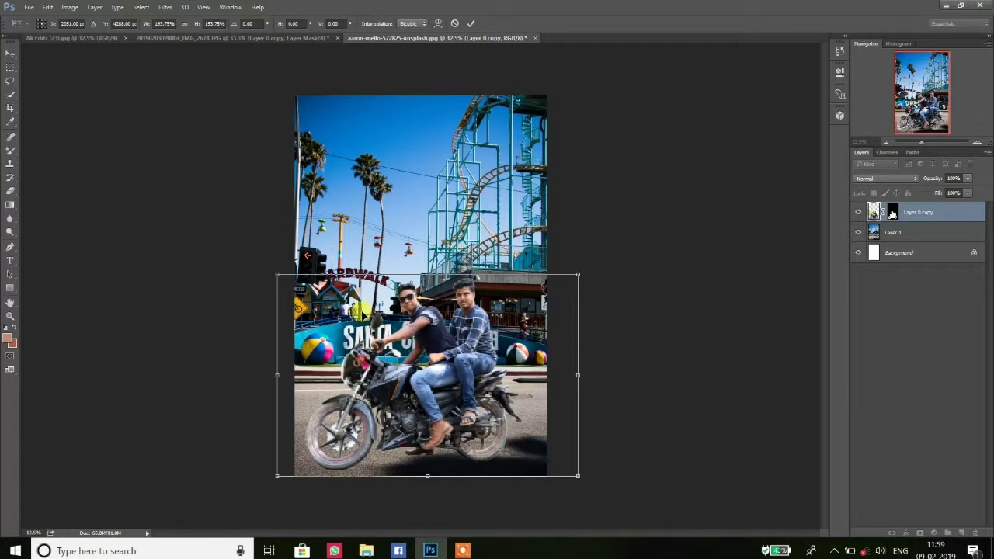
drag(578, 273, 583, 270)
drag(514, 329, 519, 318)
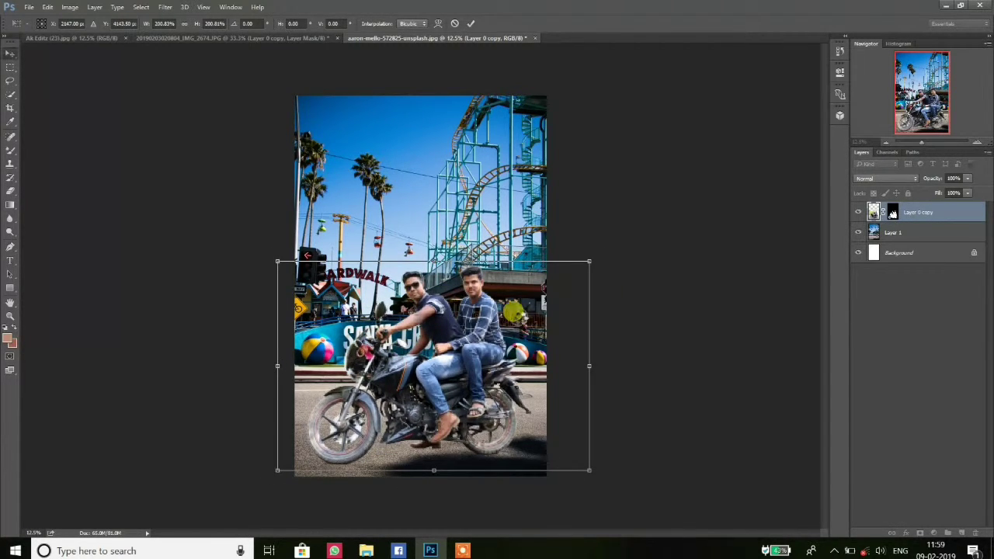
key(Return)
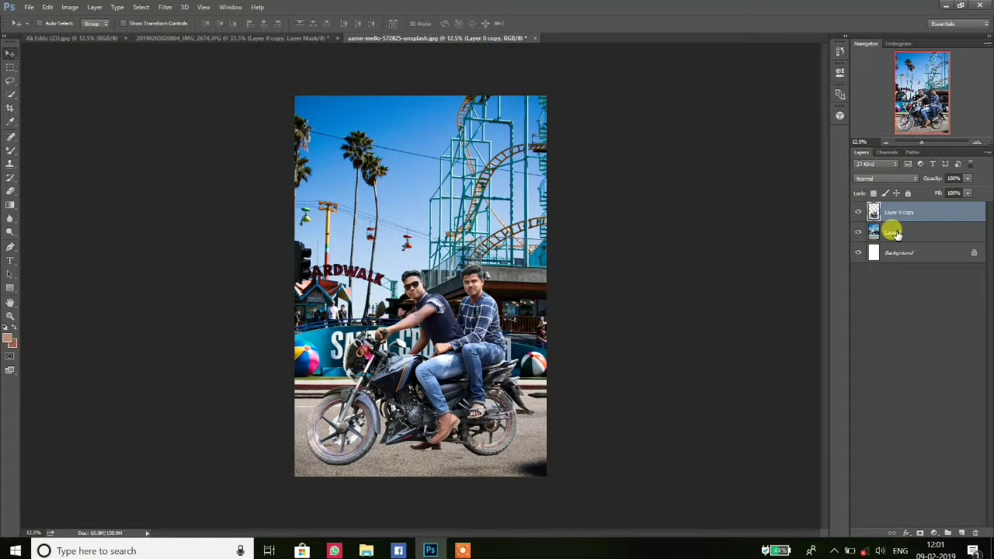
Duplicate the beach background layer, Layer 1
click(858, 212)
click(858, 212)
drag(890, 232, 962, 533)
Try a Tilt-Shift blur on Layer 1 copy, adjusting the blur amount and moving the focus centre from below the image up to the riders
click(166, 7)
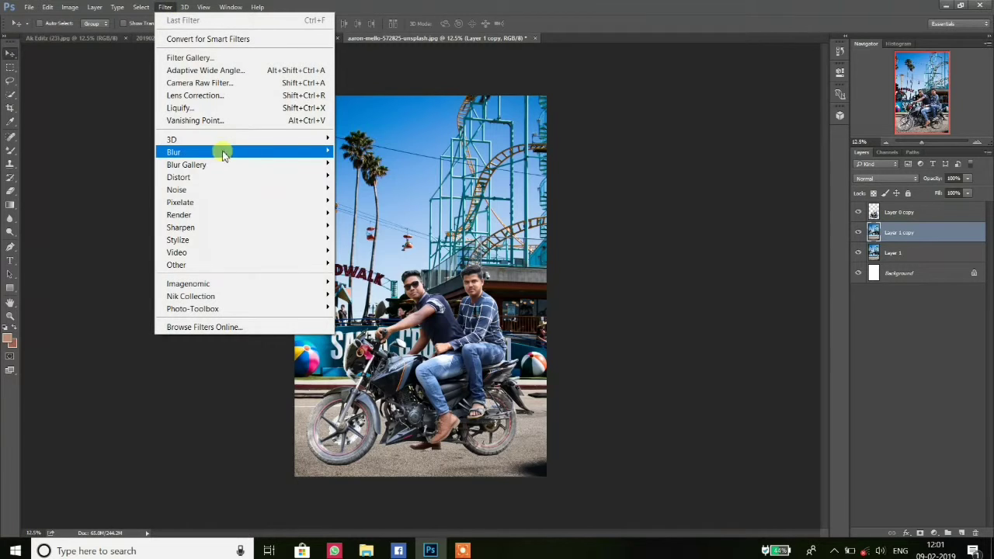
mouse_move(319, 165)
click(360, 188)
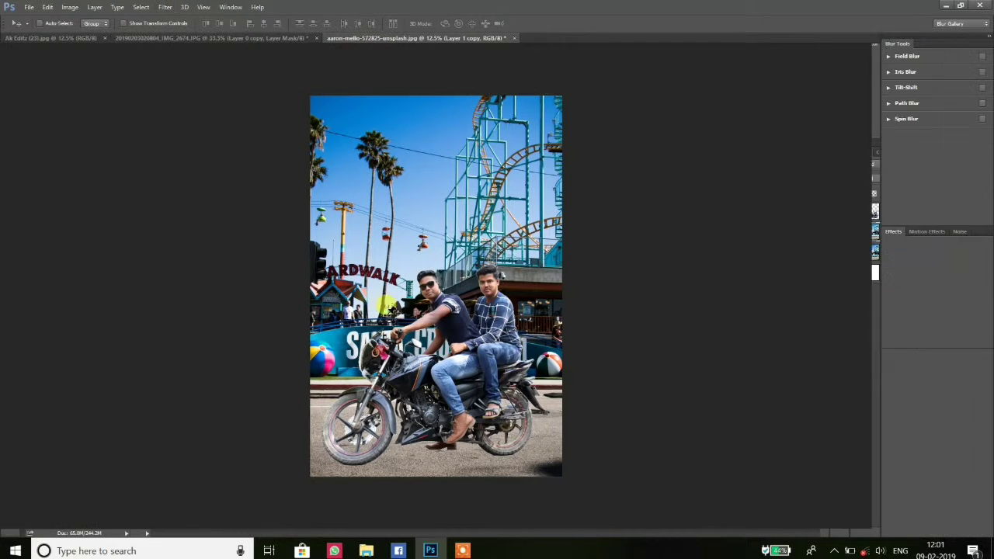
drag(435, 286, 429, 495)
mouse_move(919, 112)
mouse_down()
mouse_move(949, 111)
mouse_move(909, 111)
mouse_up()
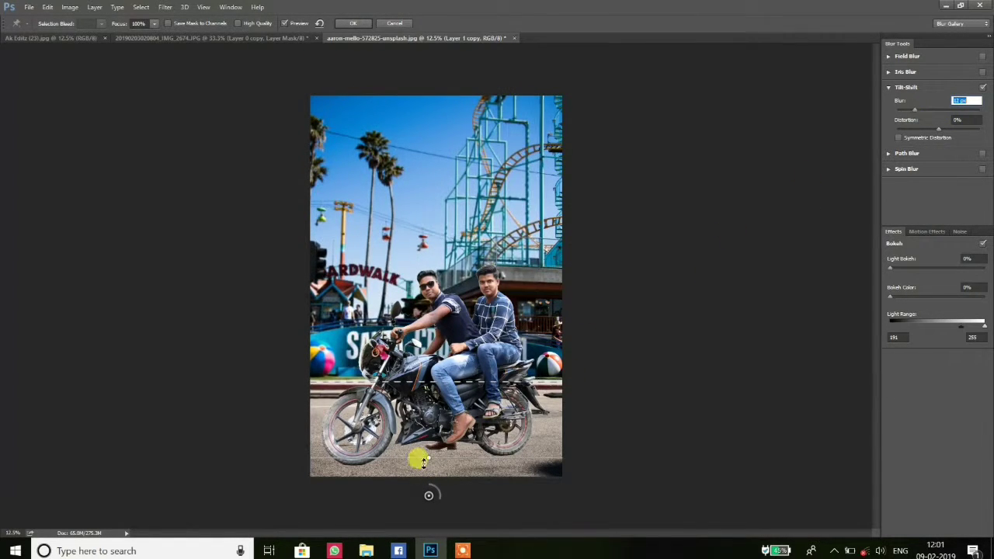
drag(428, 490, 483, 289)
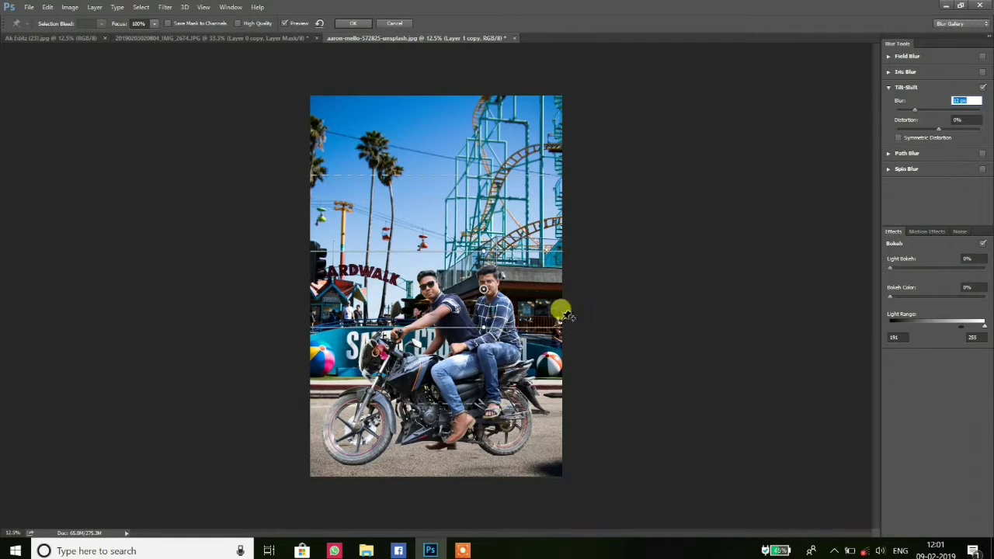
click(396, 24)
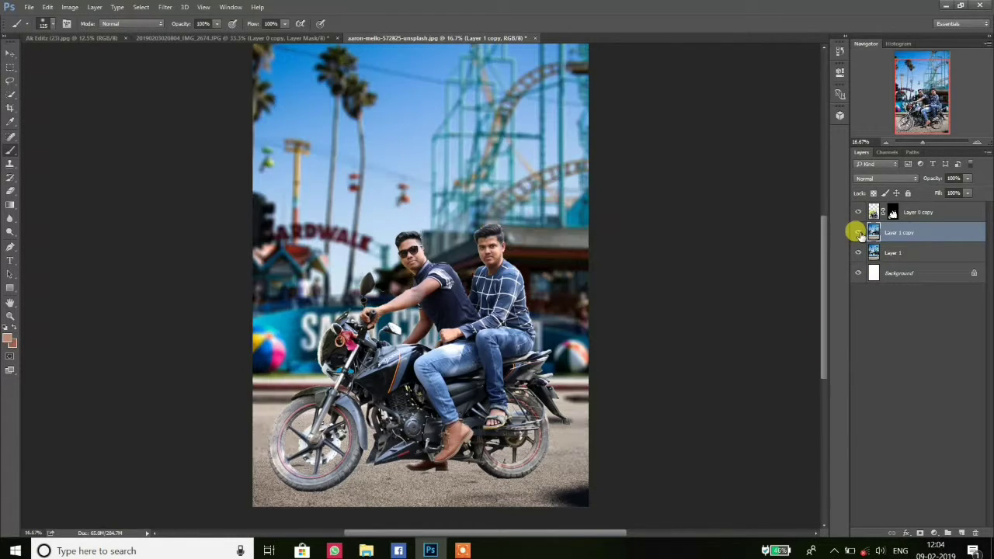
Compare the background with and without its blurred copy, and open Layer 1 copy in the Camera Raw Filter
click(859, 233)
click(859, 233)
click(859, 233)
click(860, 233)
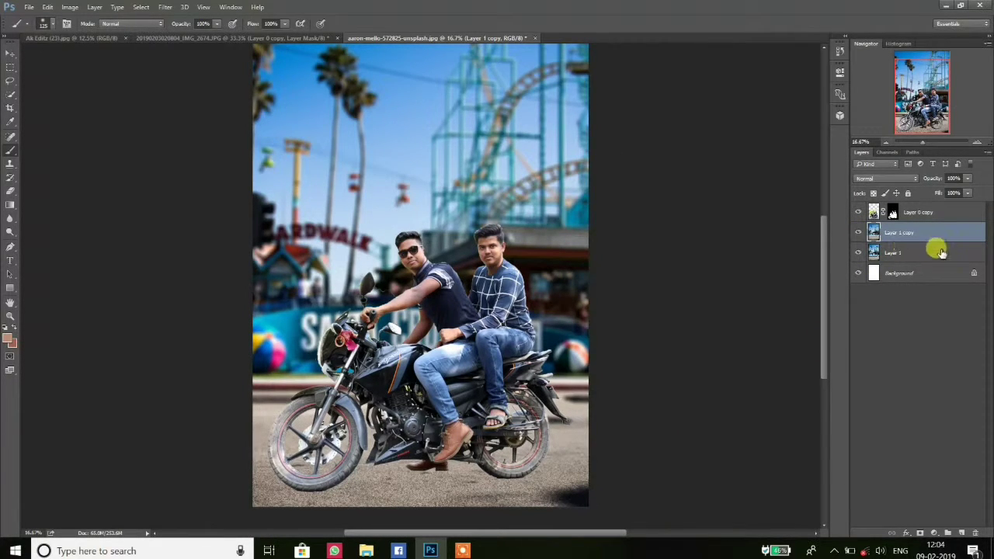
click(932, 213)
click(925, 232)
click(165, 7)
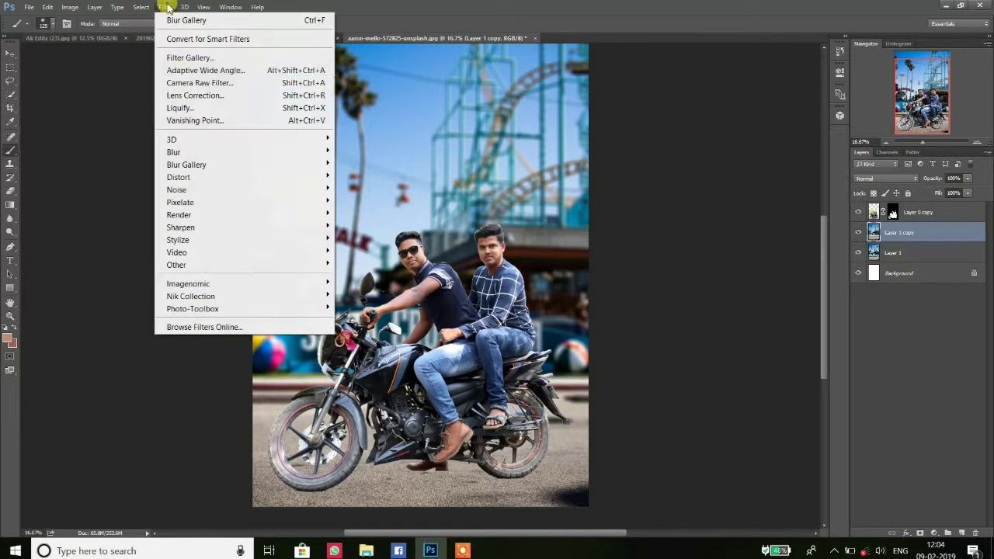
click(185, 83)
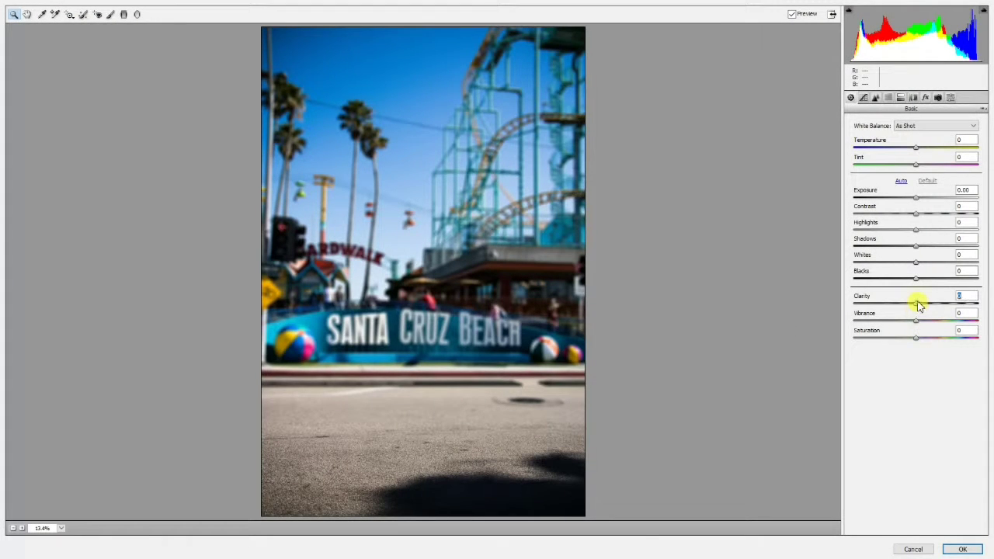
Set Clarity to +34, Blacks to +68, Shadows to +22 and Contrast to +14 for the background, and shift its temperature slightly cooler
drag(919, 306, 967, 296)
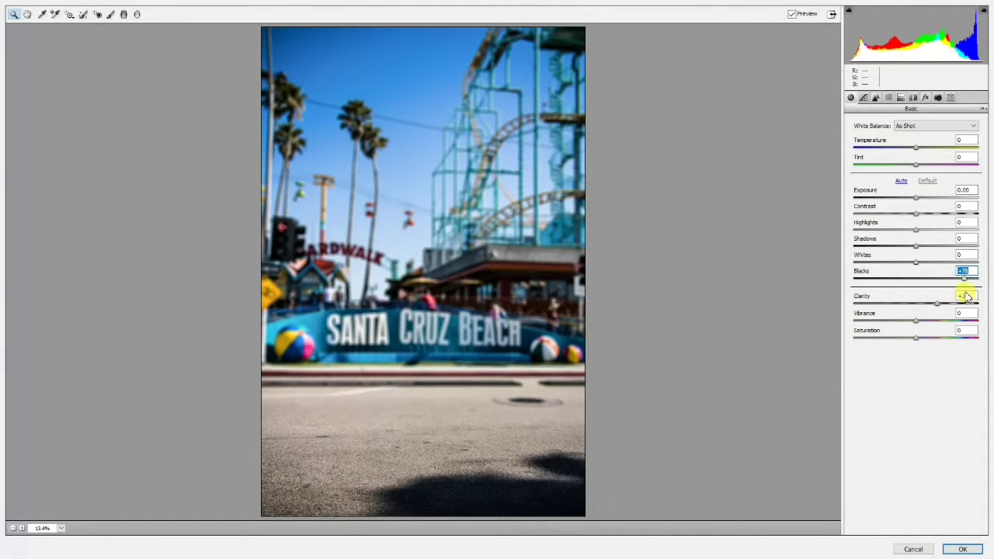
drag(918, 248, 932, 250)
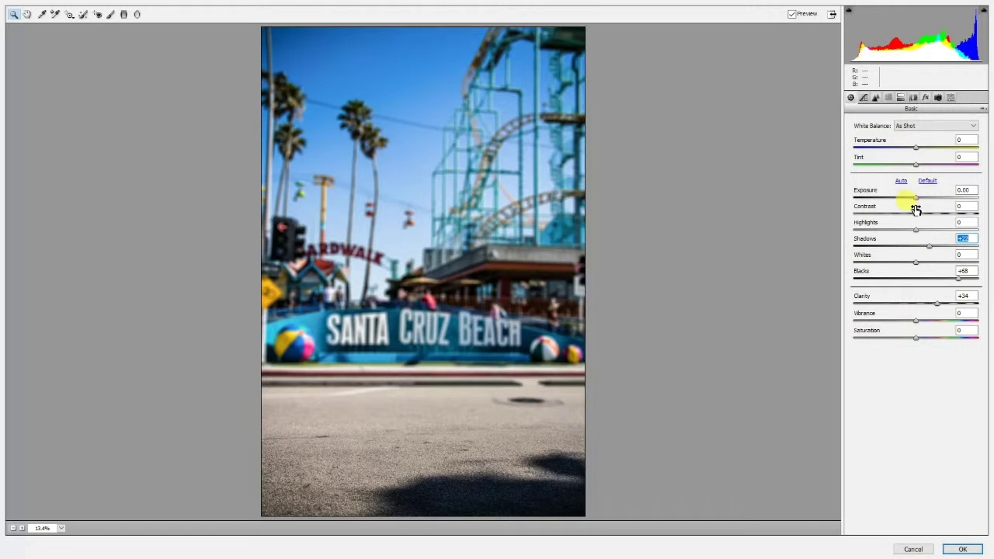
mouse_move(917, 210)
mouse_down()
mouse_move(935, 215)
mouse_move(926, 219)
mouse_up()
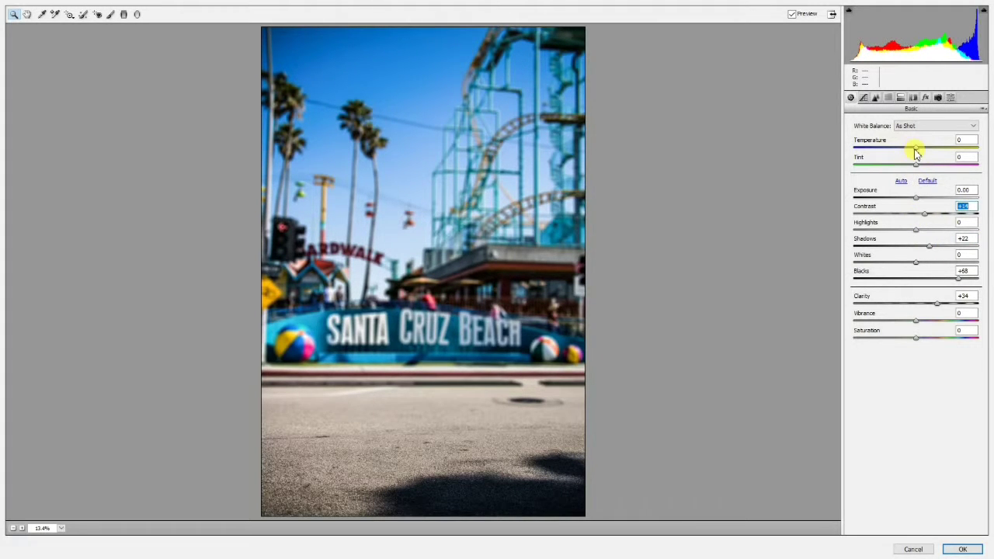
drag(917, 153, 910, 150)
Raise the Aquas saturation strongly, set the Aquas hue to +66, and apply the Camera Raw grading to the background
click(888, 97)
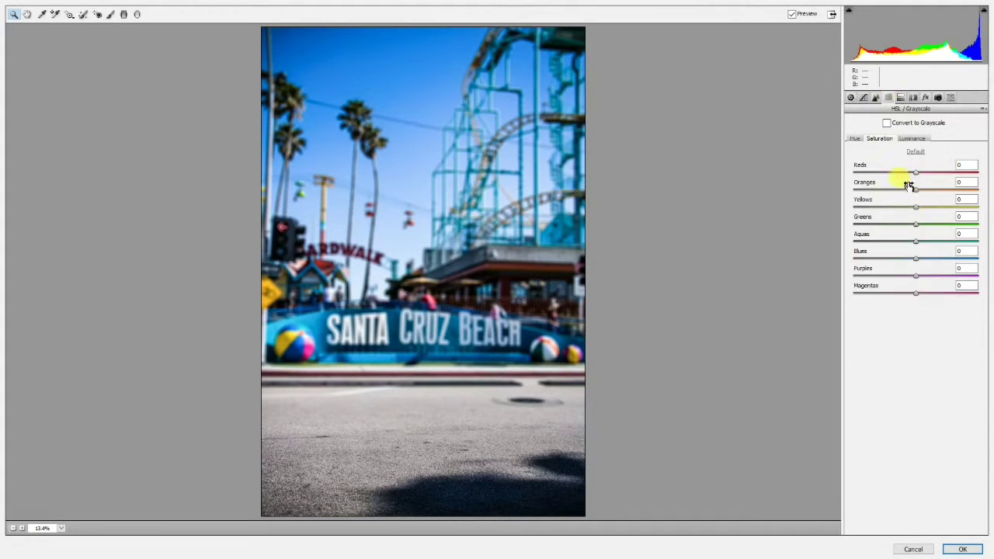
drag(929, 249, 955, 247)
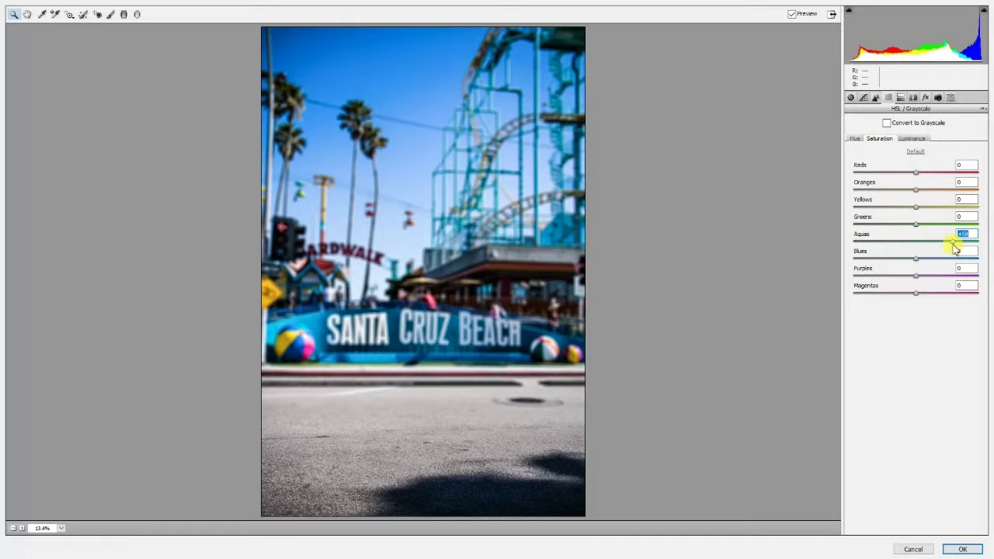
click(856, 139)
drag(867, 241, 909, 268)
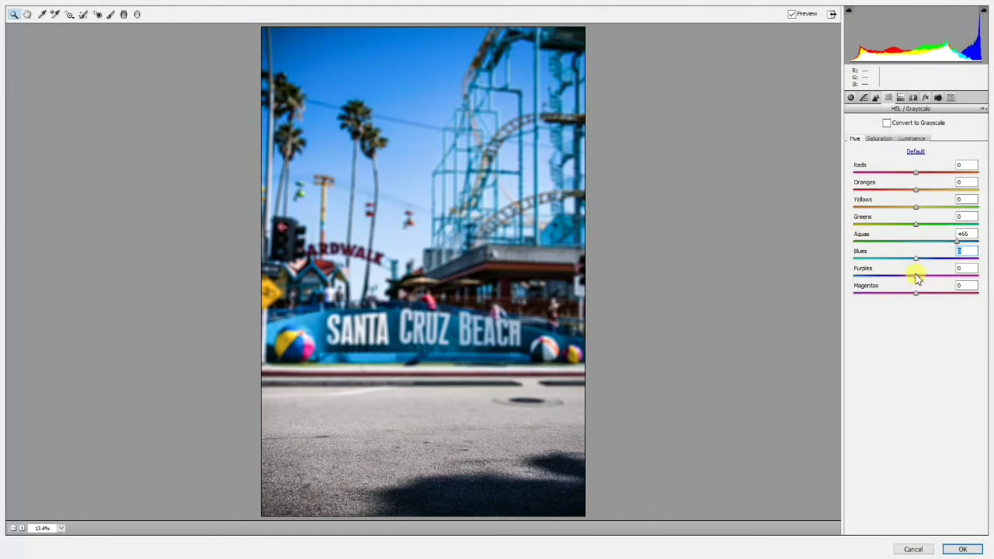
click(923, 96)
click(962, 550)
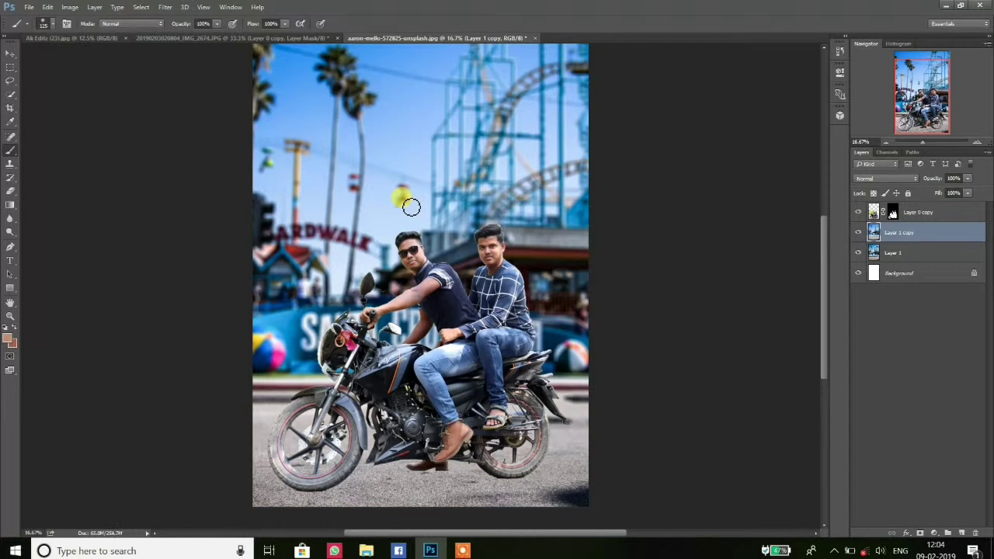
Duplicate the masked riders layer, Layer 0 copy, and apply the duplicate's layer mask
drag(915, 211, 961, 533)
right_click(893, 212)
click(898, 249)
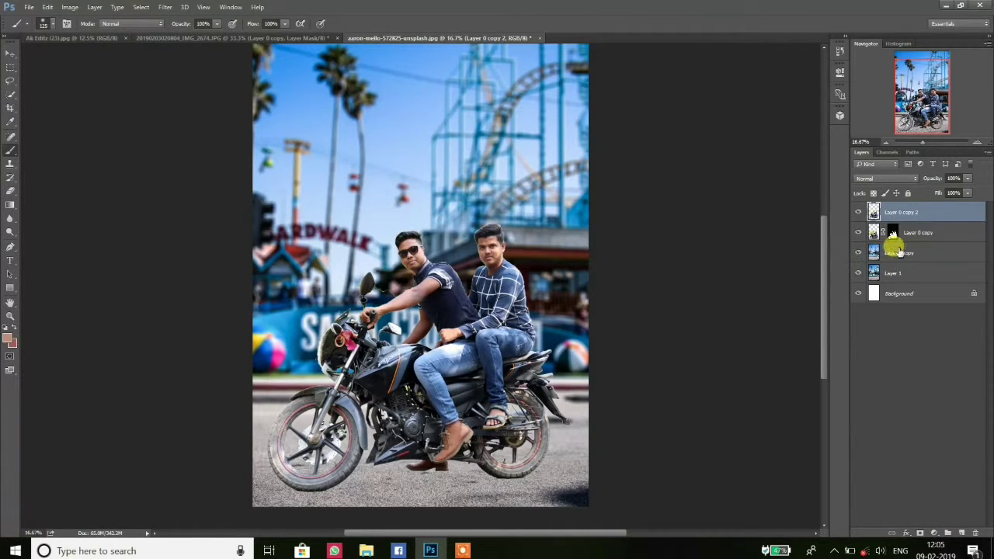
Open Layer 0 copy 2 in the Camera Raw Filter and set Clarity +14, Blacks -14 and Shadows +19, with slightly lowered Highlights
click(177, 7)
click(182, 84)
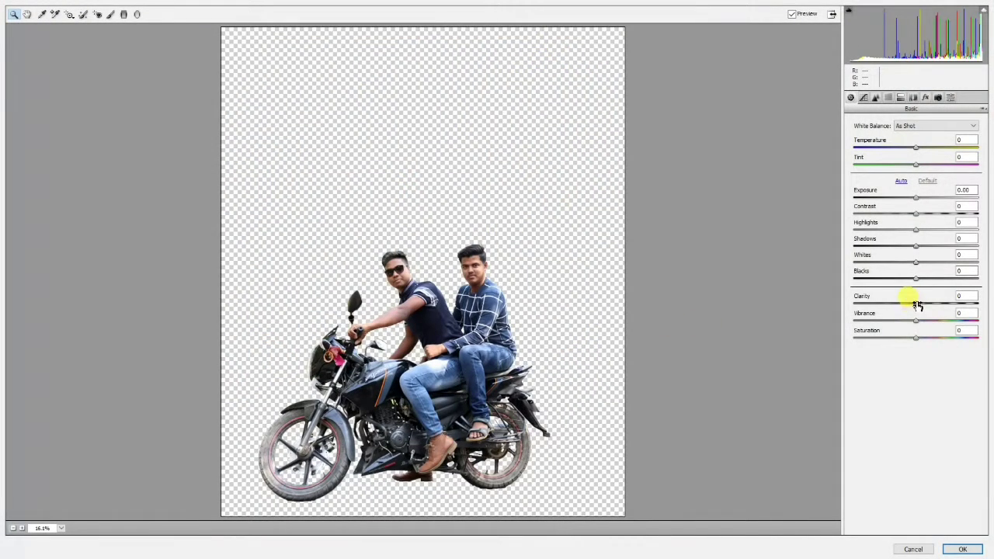
drag(919, 307, 905, 230)
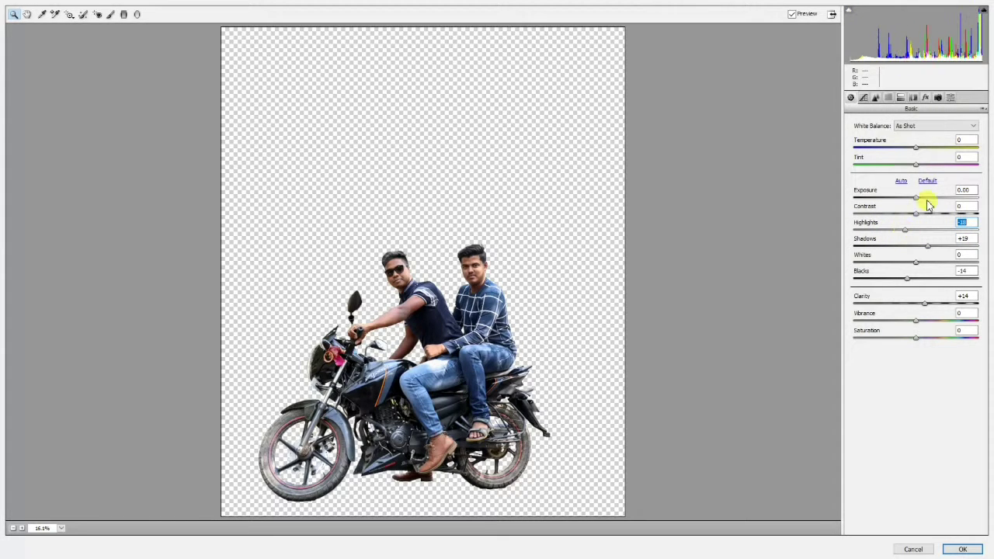
Lower the riders' Oranges saturation slightly, raise Blues saturation, set Oranges luminance to +14 and slightly darken the Blues luminance
click(888, 98)
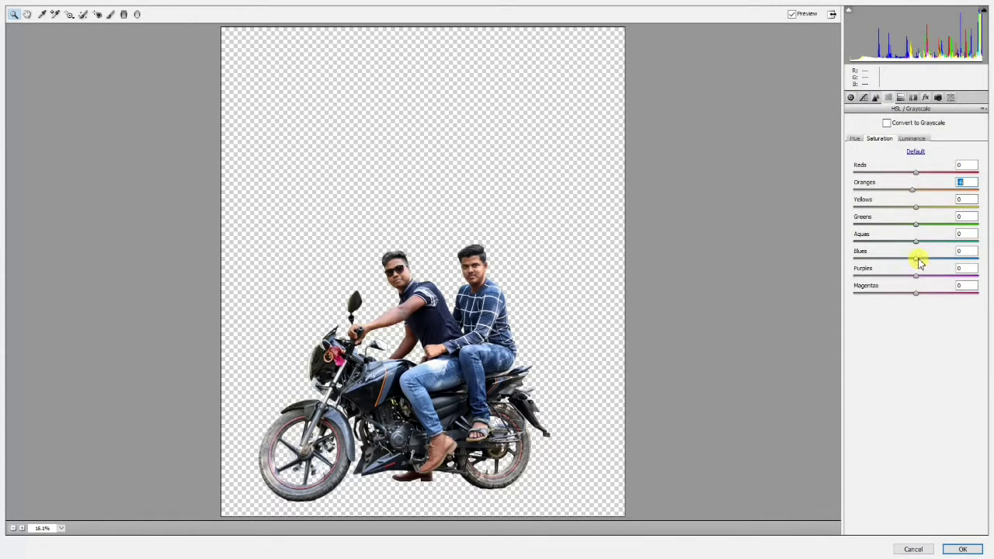
drag(919, 262, 947, 264)
click(907, 139)
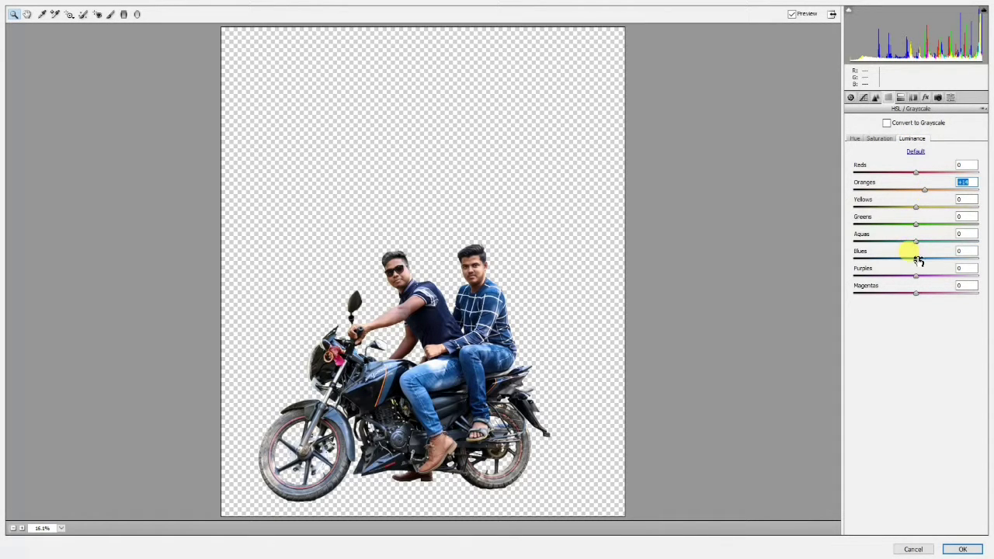
drag(918, 261, 911, 264)
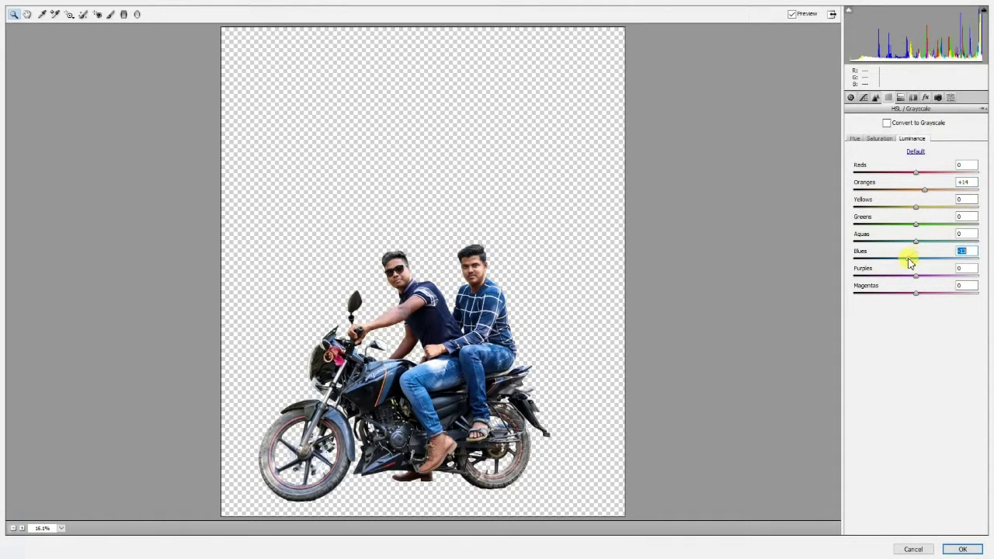
Set the riders' sharpening amount to 7, add light luminance noise reduction while inspecting the faces, and apply the filter
click(876, 97)
click(396, 269)
click(406, 272)
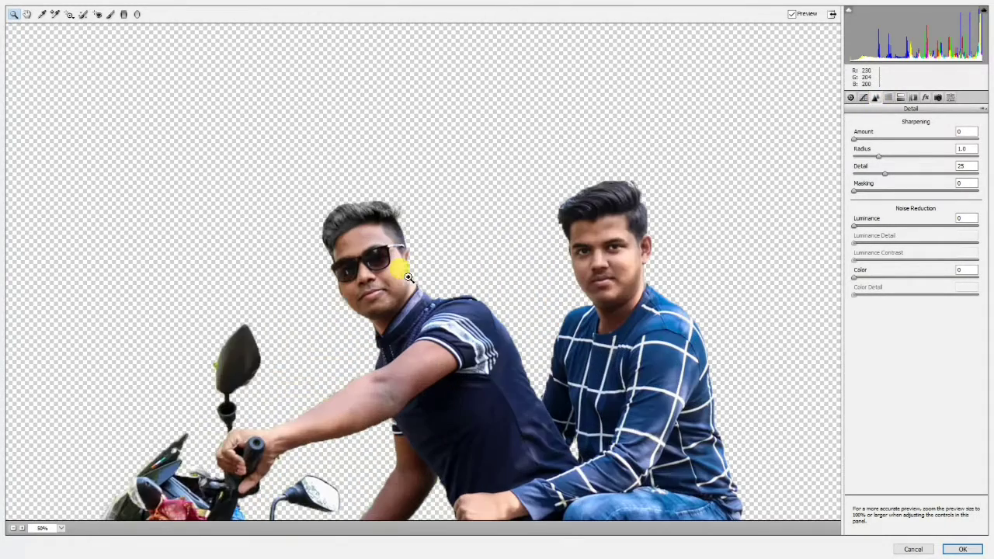
click(704, 266)
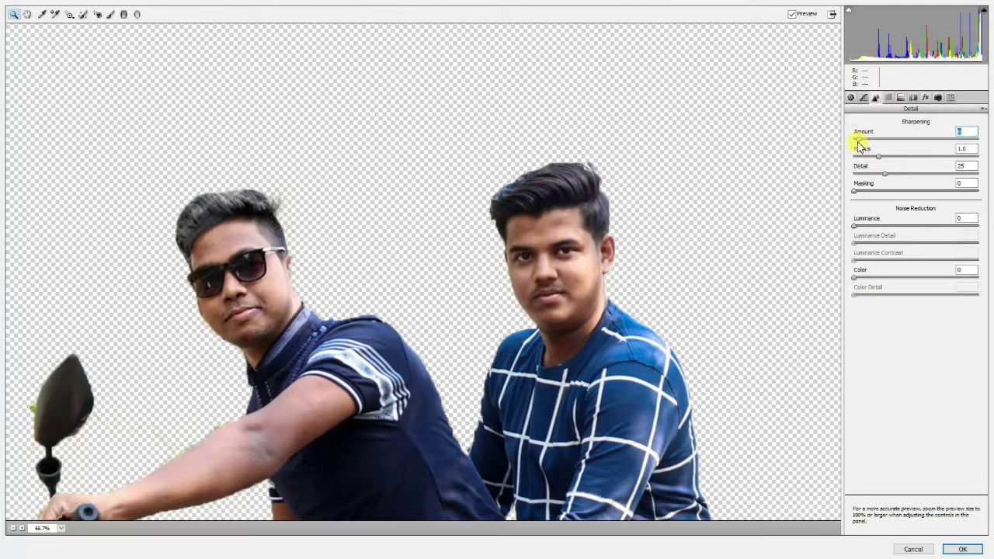
click(865, 225)
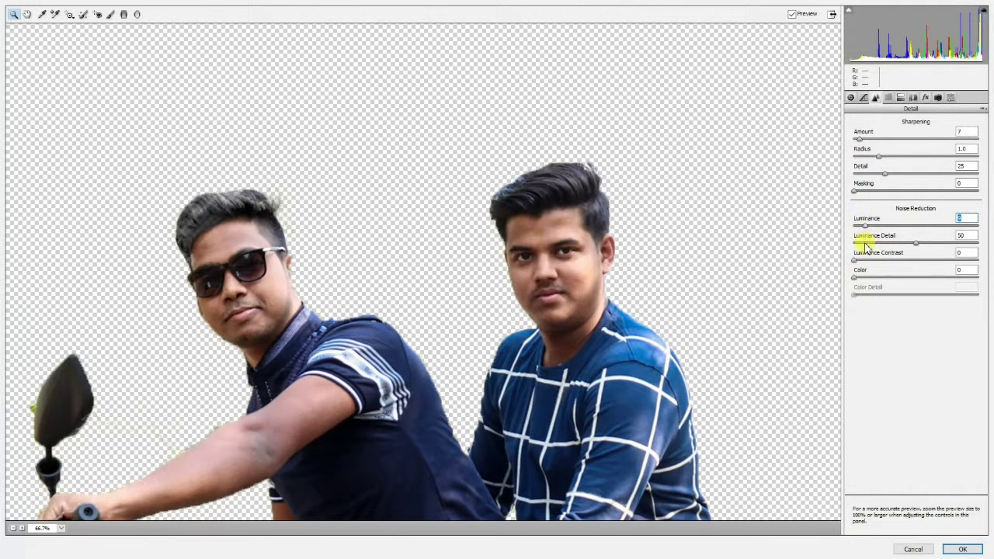
drag(865, 247, 892, 236)
click(963, 549)
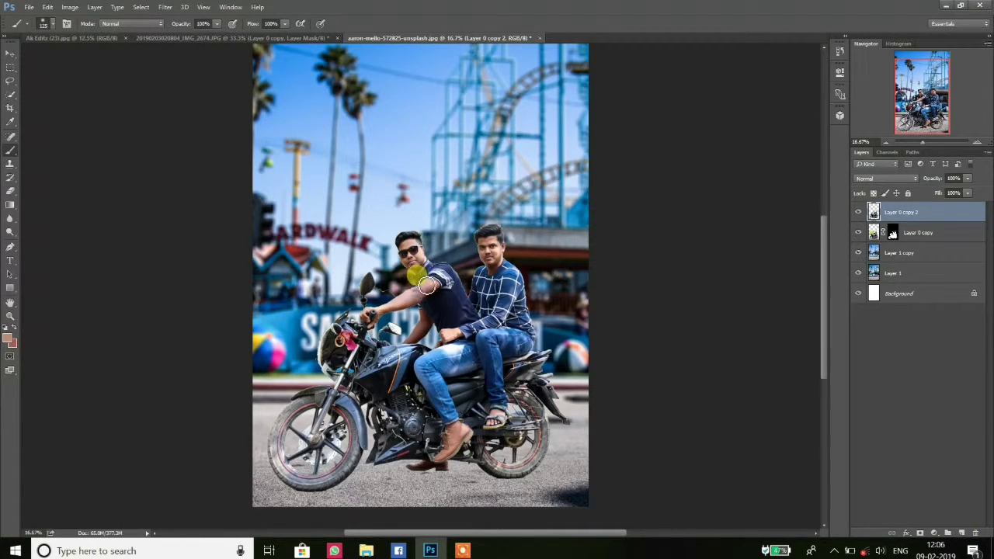
Run the Camera Raw Filter on the riders again, adjusting clarity and tones and adding luminance noise reduction
key(ctrl+shift+a)
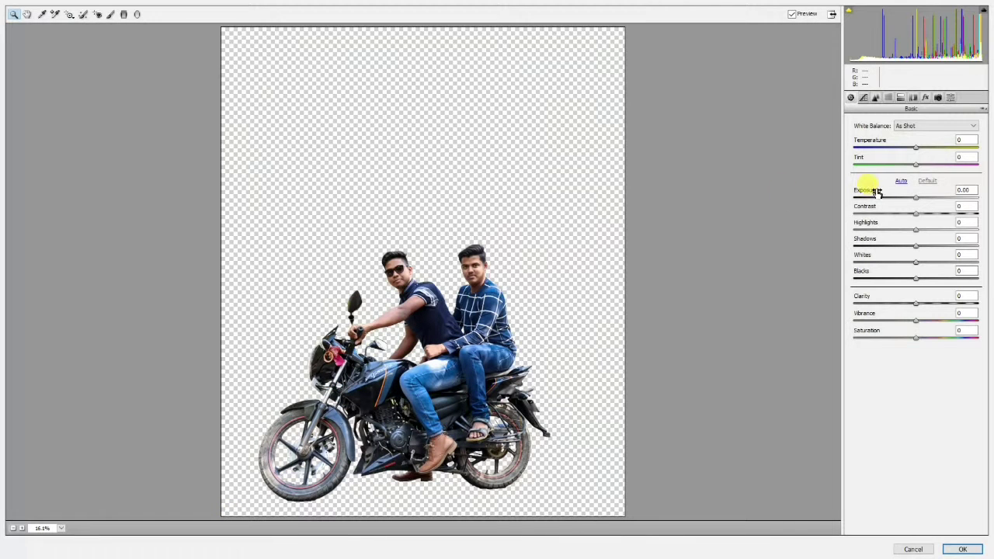
drag(915, 304, 912, 231)
click(878, 96)
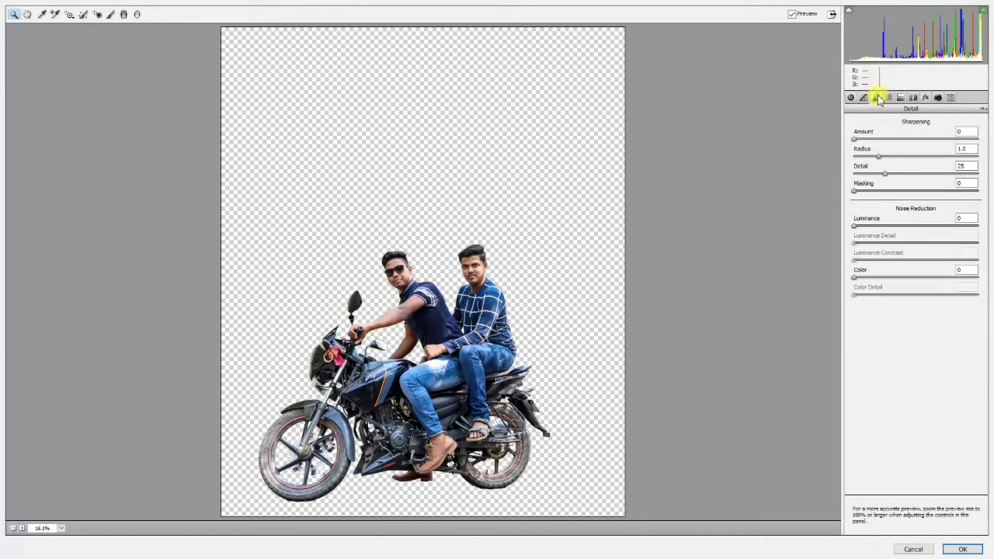
click(879, 225)
click(963, 549)
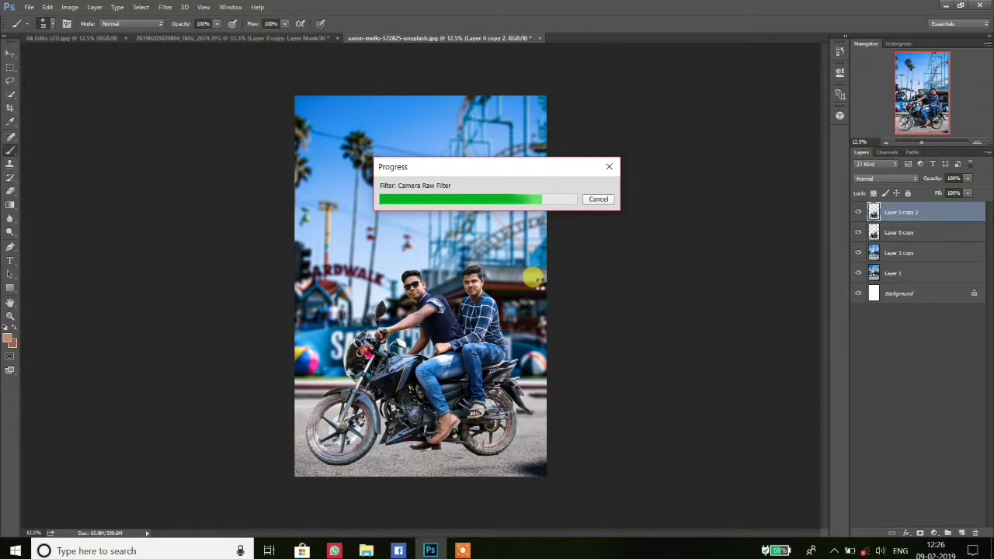
Apply the Camera Raw Filter to Layer 1 copy with Vibrance +39, Clarity +16, Blacks +13, Shadows +38 and slightly lowered Highlights
click(919, 252)
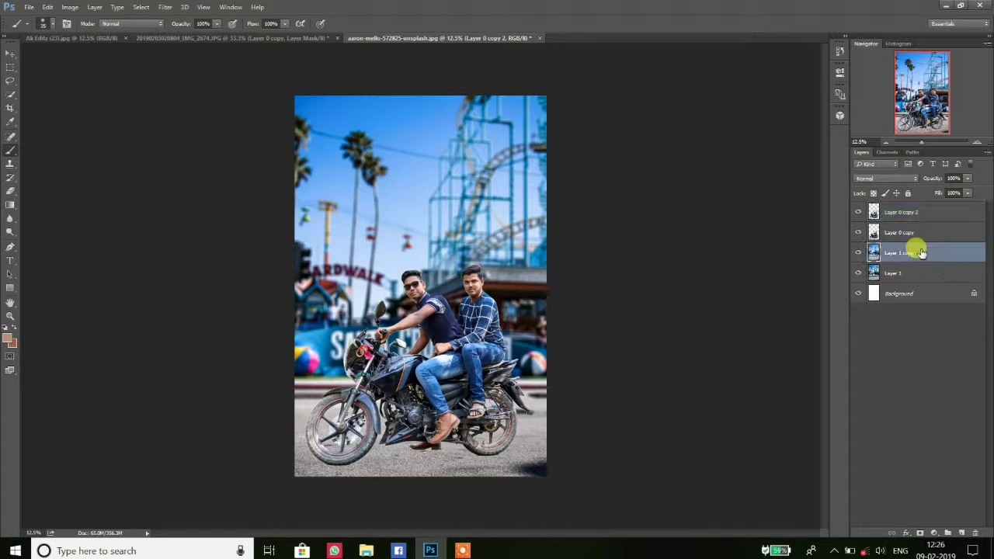
click(165, 7)
click(185, 80)
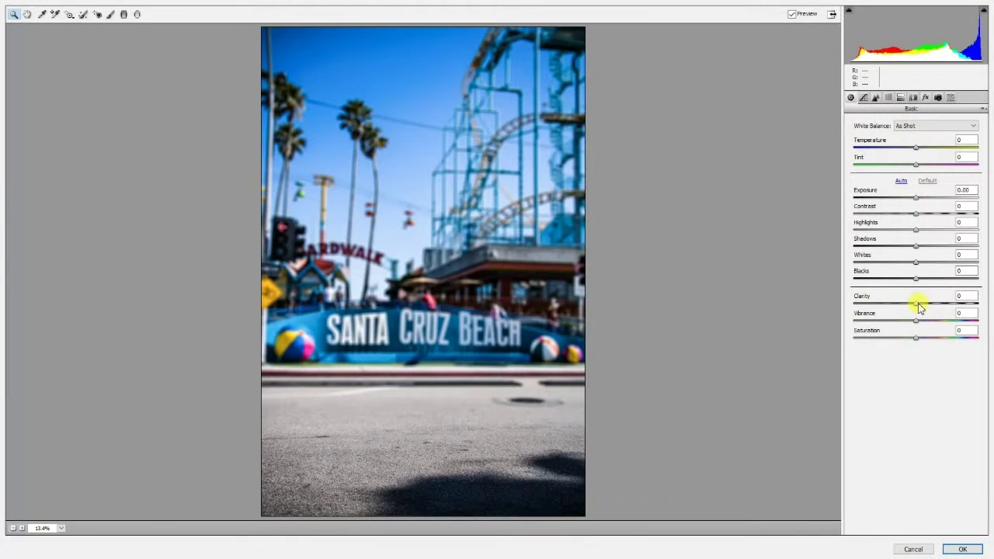
drag(917, 320, 954, 327)
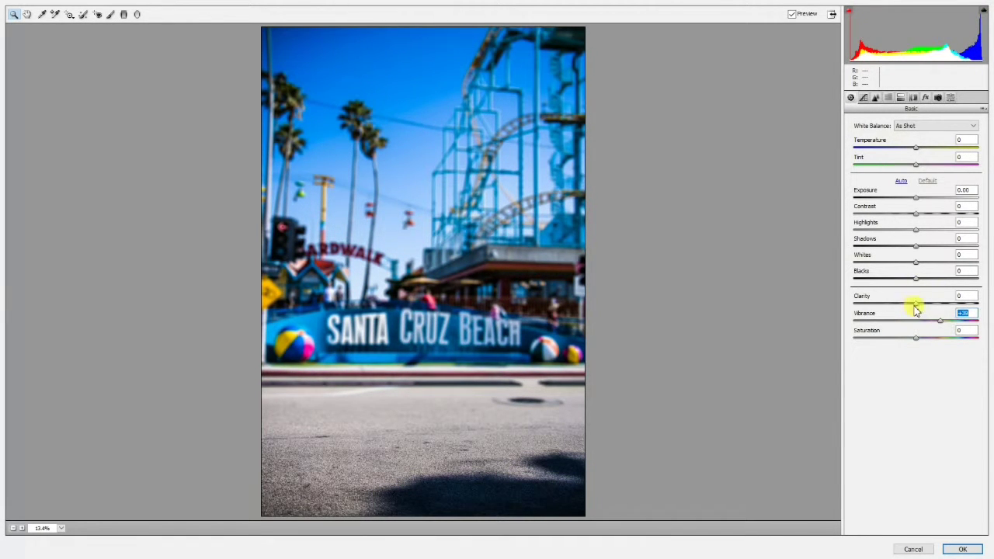
drag(915, 305, 932, 292)
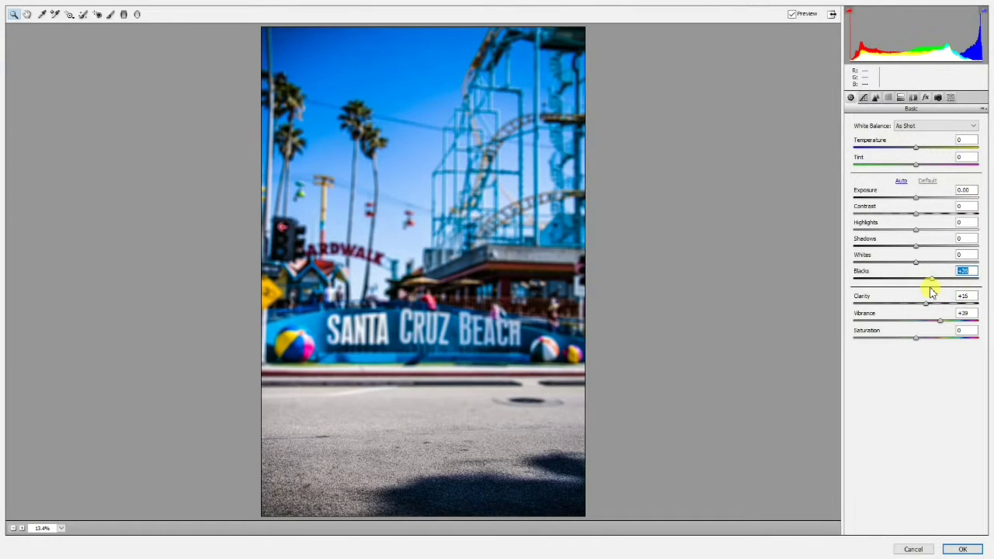
mouse_move(917, 246)
mouse_down()
mouse_move(950, 249)
mouse_move(942, 256)
mouse_move(893, 229)
mouse_move(907, 235)
mouse_up()
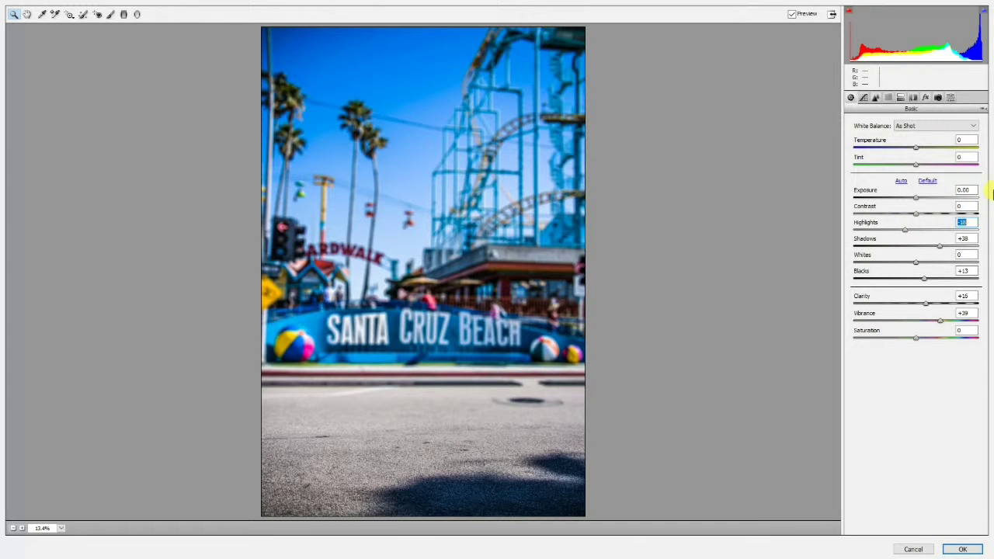
click(964, 550)
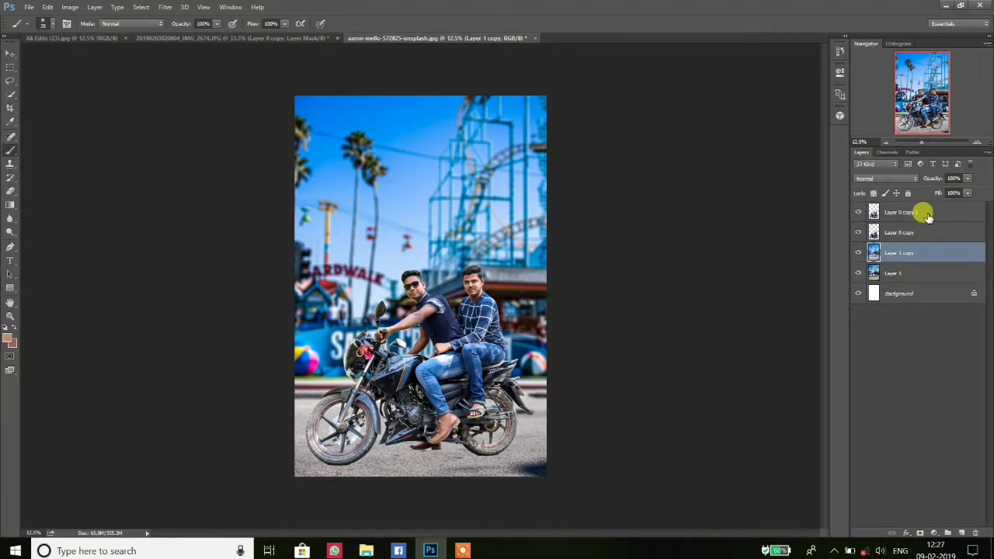
Duplicate the riders layer, Layer 0 copy 2, and open the duplicate in the SkinFiner filter
drag(924, 212, 961, 532)
click(165, 7)
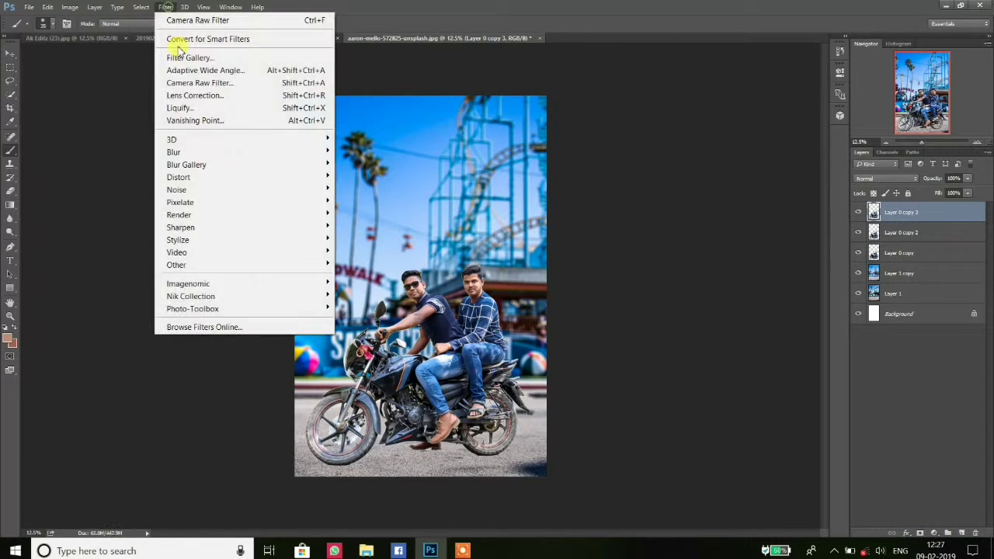
click(331, 309)
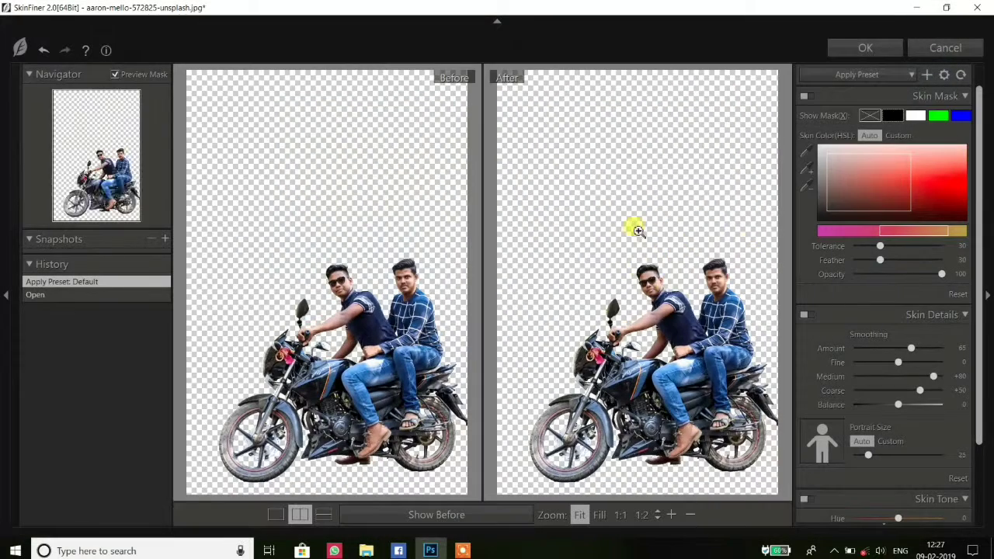
Inspect the front rider's face at 1:1 and set the Fine skin smoothing to +20
click(670, 288)
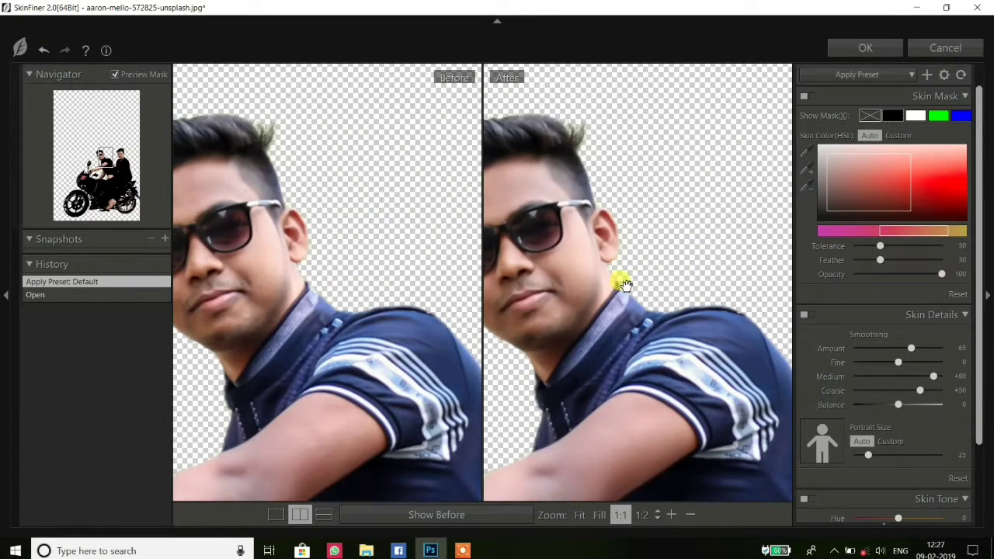
drag(632, 255, 673, 257)
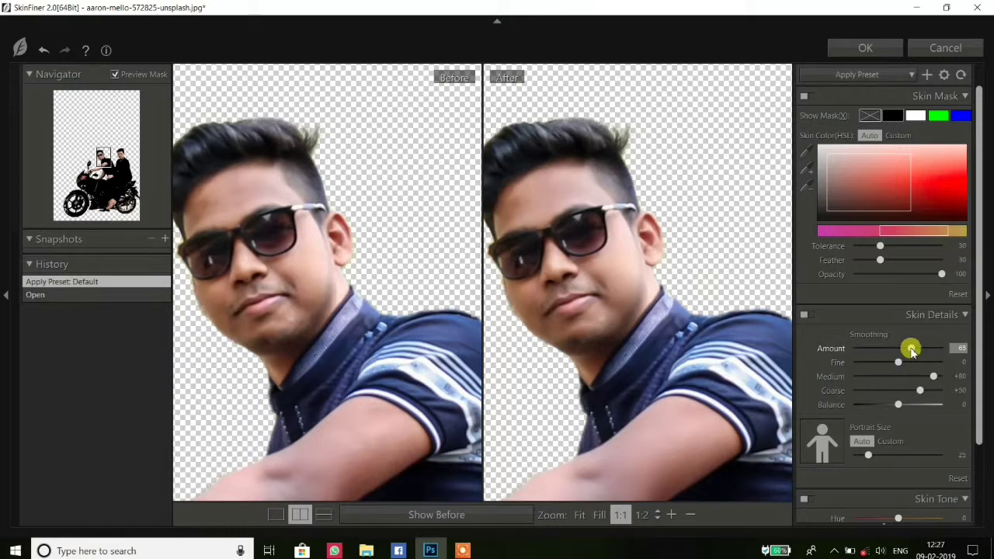
drag(899, 363, 907, 363)
Set the skin tone Brightness to +11, raise Shadow and Highlight slightly while checking the rear rider's face, and apply SkinFiner
drag(978, 406, 971, 489)
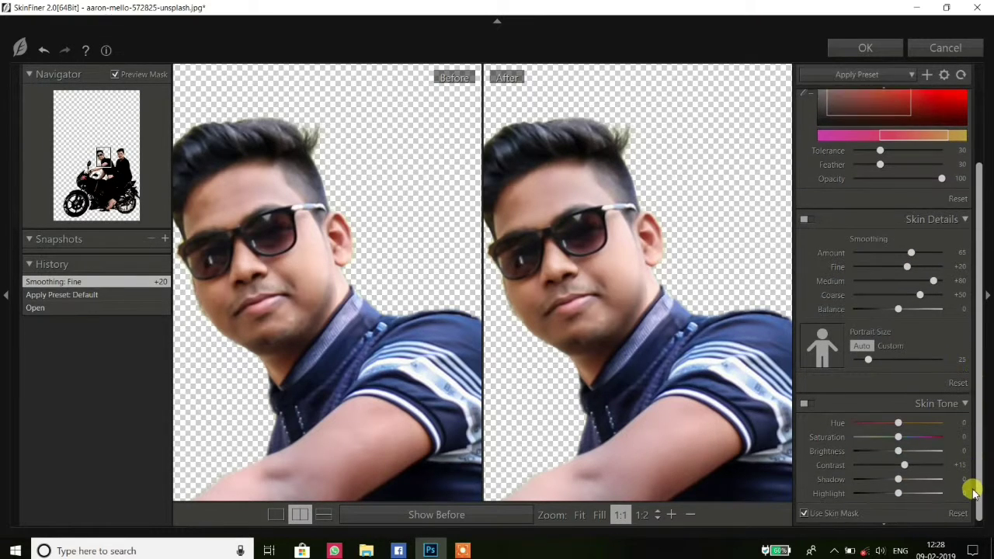
drag(612, 295, 222, 266)
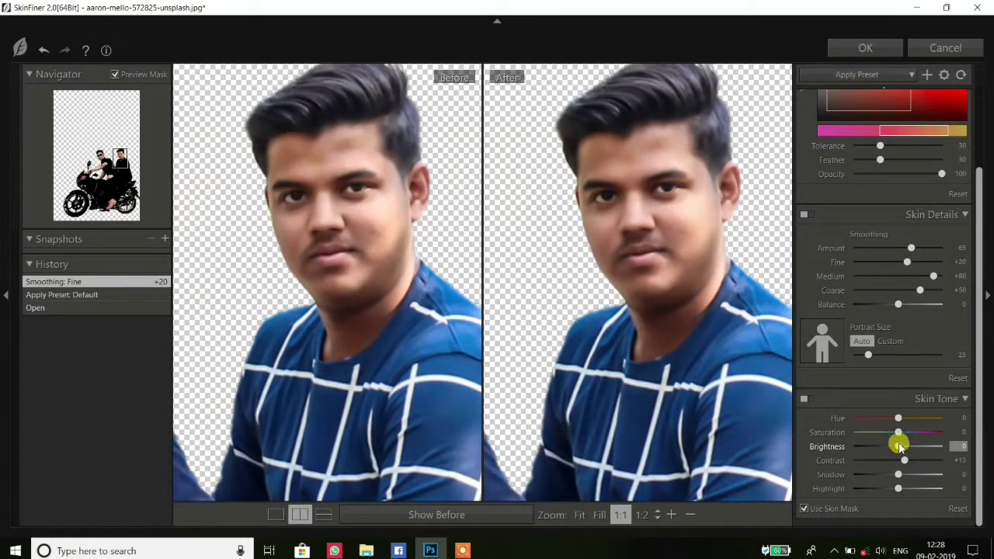
drag(908, 447, 903, 447)
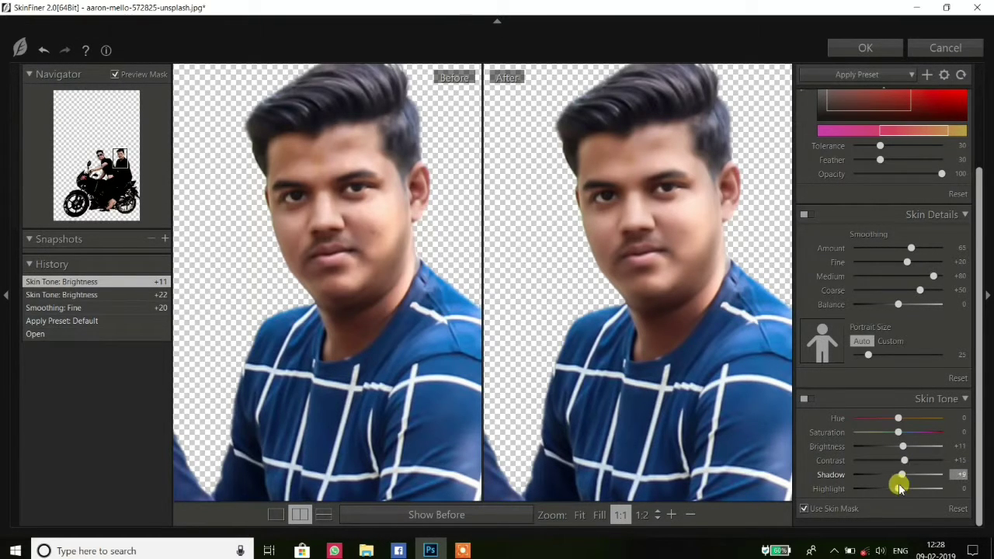
drag(899, 486, 900, 484)
click(864, 48)
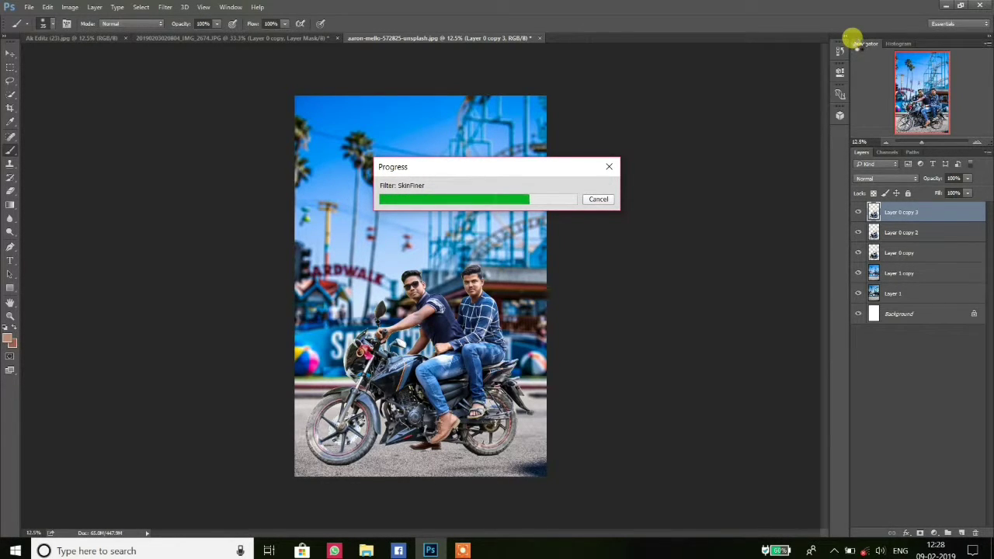
Add a new empty layer above Layer 1 copy and set the foreground colour to black
click(919, 275)
click(948, 533)
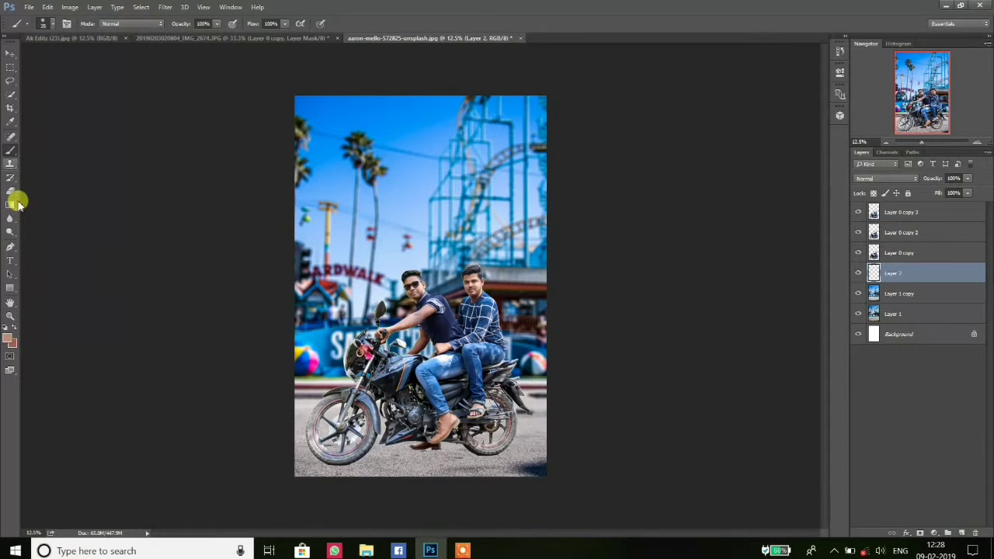
click(8, 336)
click(384, 261)
click(583, 138)
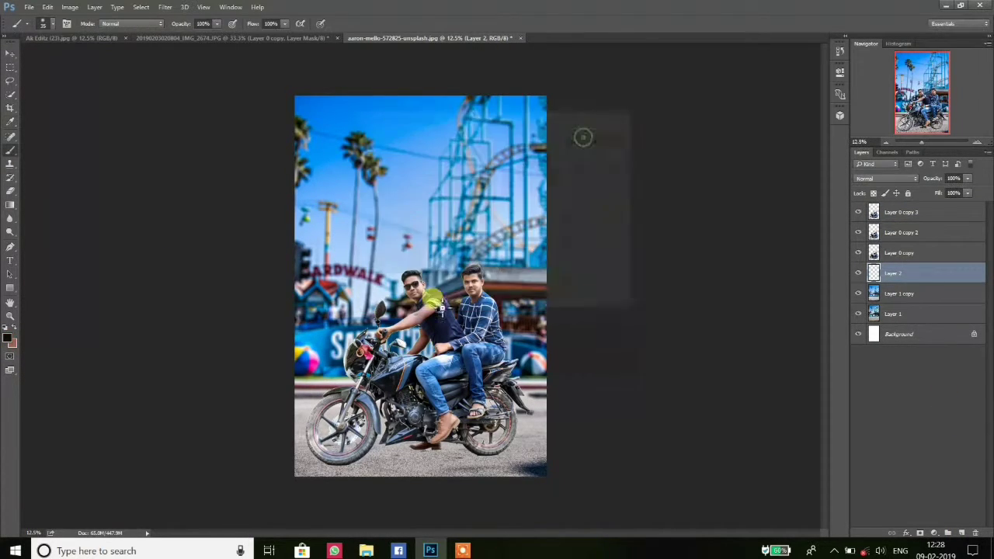
Enlarge the soft brush to 1600 and paint a black dab on Layer 2 beneath the front wheel
click(319, 398)
key(bracketright)
key(bracketright)
key(bracketright)
key(bracketright)
key(bracketright)
key(bracketright)
key(bracketright)
key(bracketright)
key(bracketright)
key(bracketright)
key(bracketright)
key(bracketright)
key(bracketright)
key(bracketright)
key(bracketright)
click(331, 435)
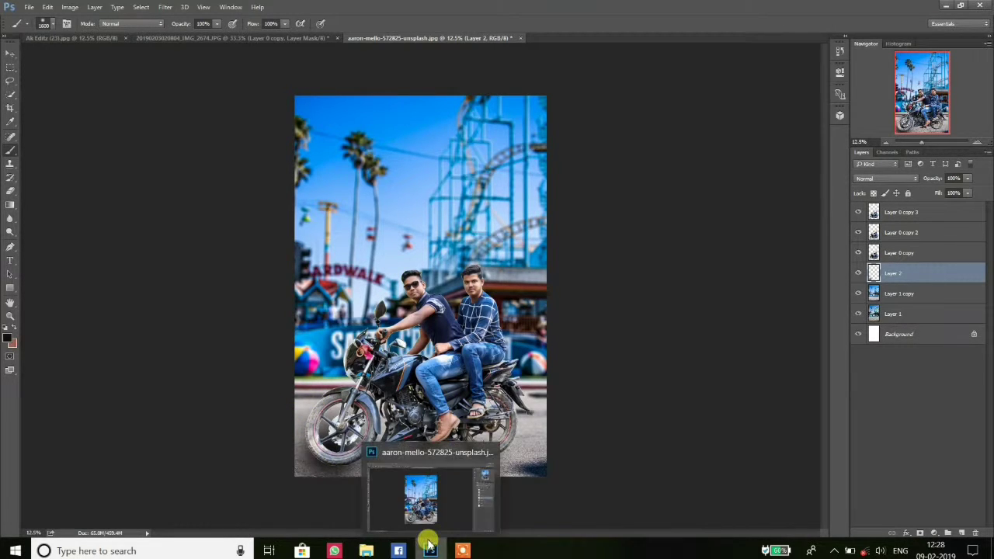
Transform the black dab on Layer 2, flattening it into a soft ground shadow beneath the front wheel
key(ctrl+t)
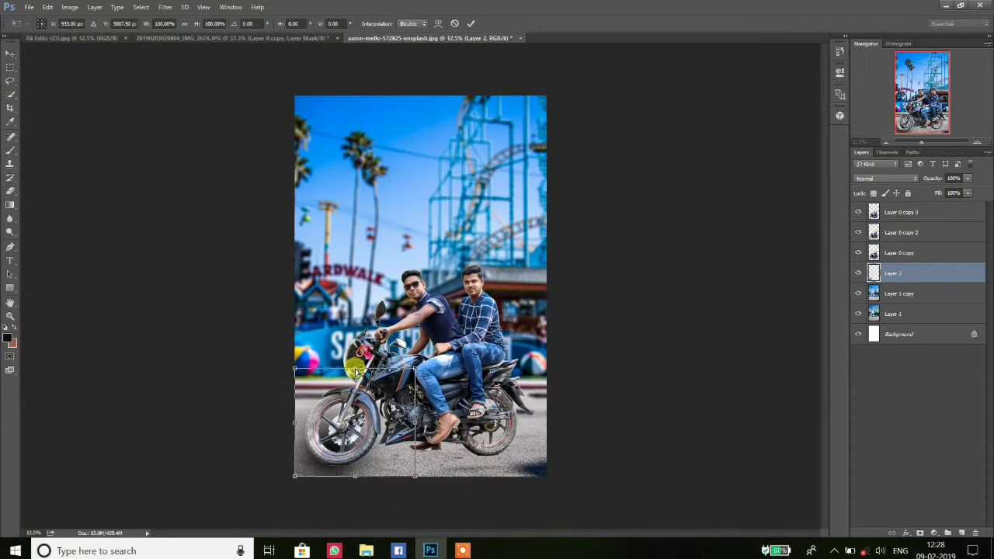
drag(356, 371, 430, 465)
key(Return)
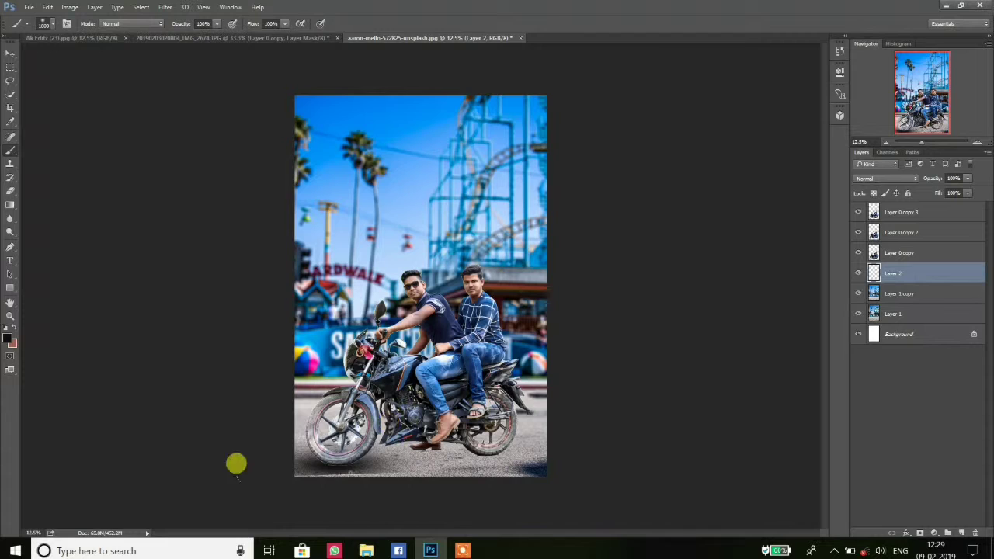
mouse_move(236, 464)
mouse_down()
mouse_move(172, 479)
mouse_move(343, 450)
mouse_move(528, 454)
mouse_move(192, 446)
mouse_move(466, 454)
mouse_up()
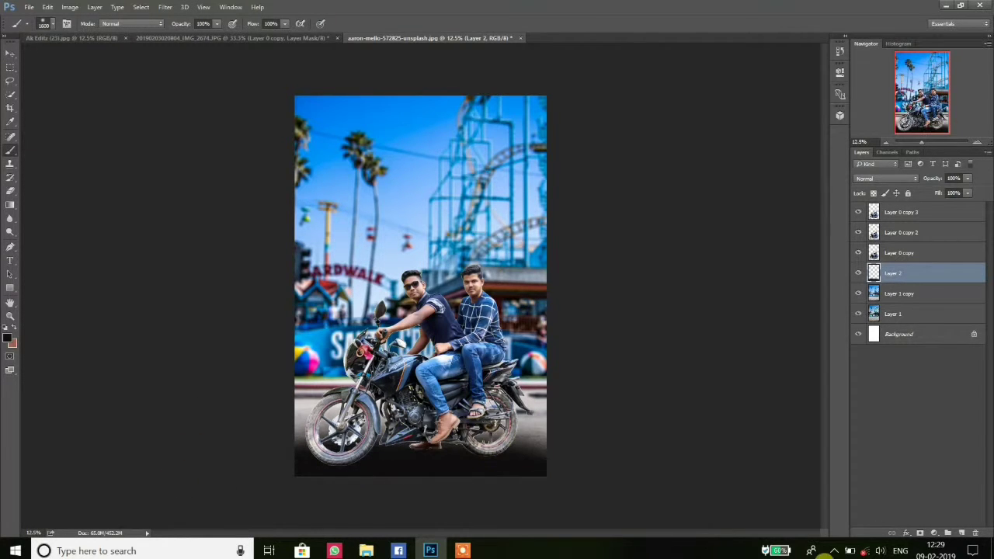
key(ctrl+z)
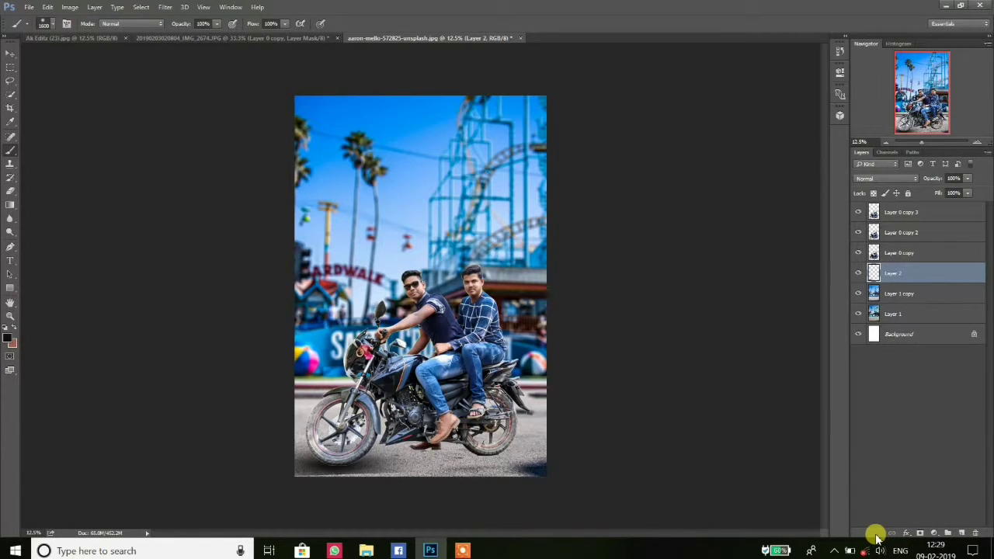
key(ctrl+j)
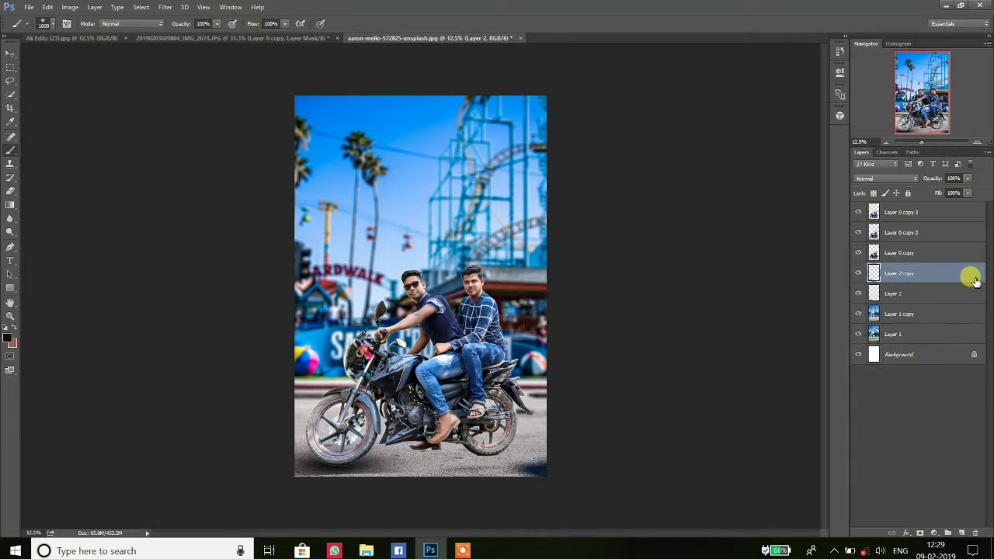
key(v)
mouse_move(329, 460)
mouse_down()
mouse_move(477, 455)
mouse_move(479, 442)
mouse_move(474, 455)
mouse_move(480, 444)
mouse_move(426, 455)
mouse_up()
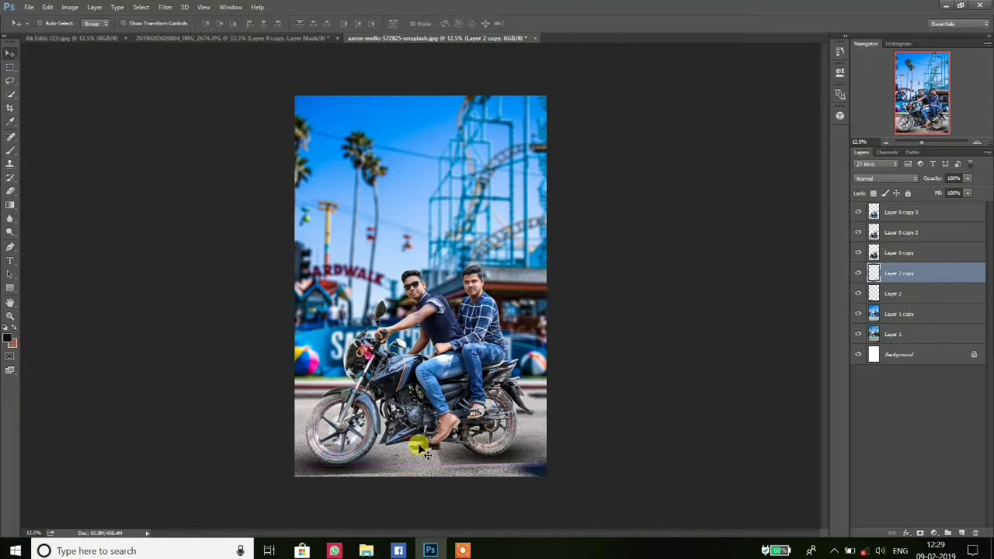
click(9, 191)
key(bracketright)
key(bracketright)
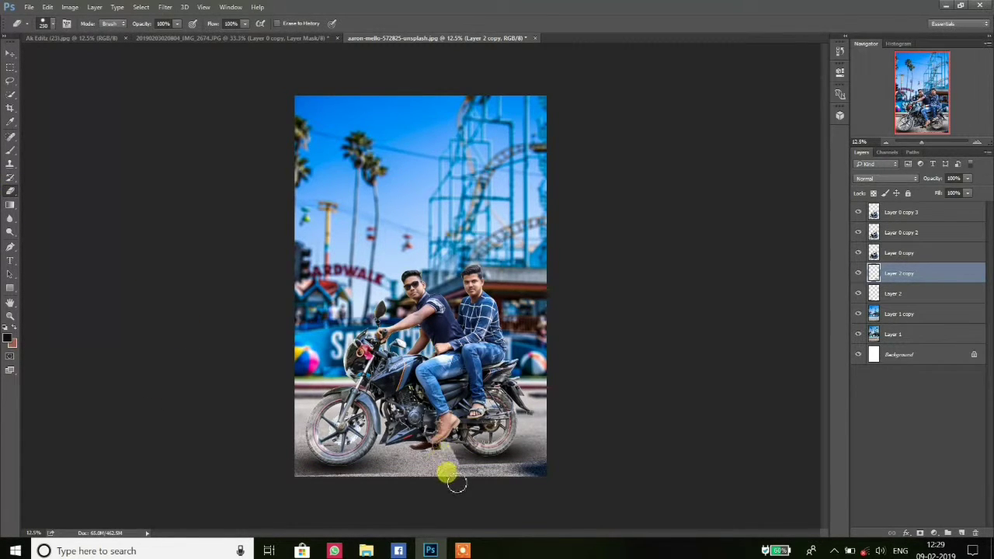
click(976, 533)
Add a new layer above Layer 2 and paint a soft black dab beneath the rear wheel
click(962, 533)
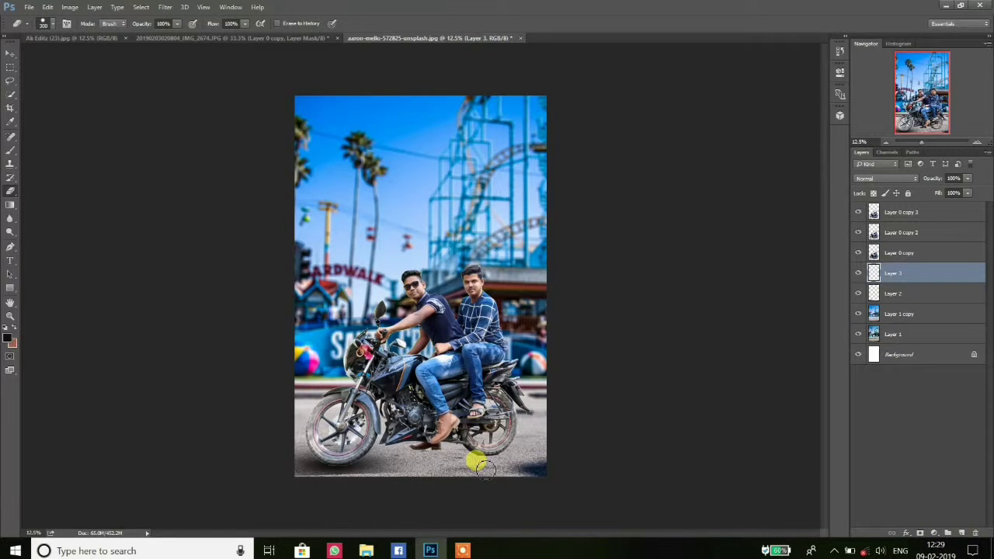
key(b)
click(446, 416)
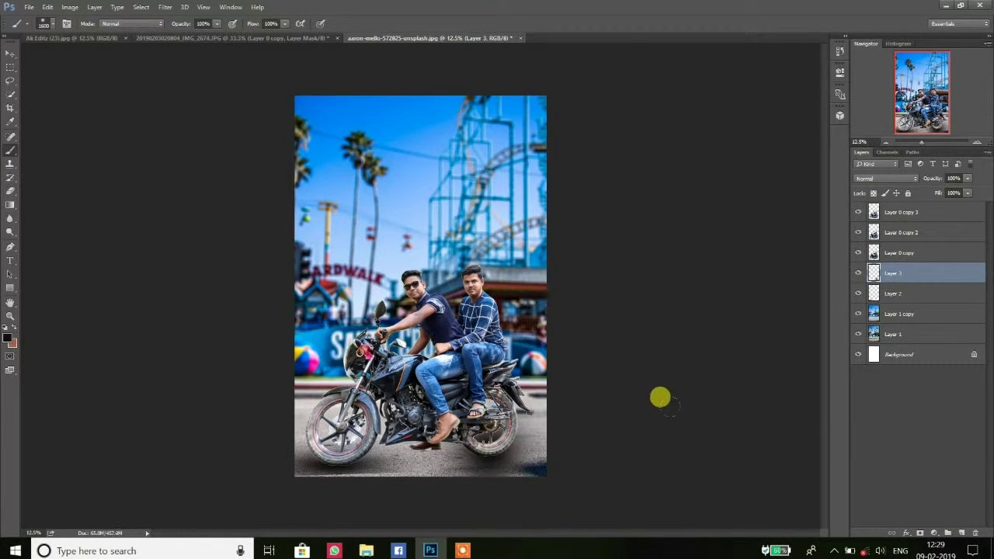
Transform the rear wheel shadow to about 132.61% width and 72.23% height, tilted -2.76°, positioned beneath the rear wheel
key(ctrl+t)
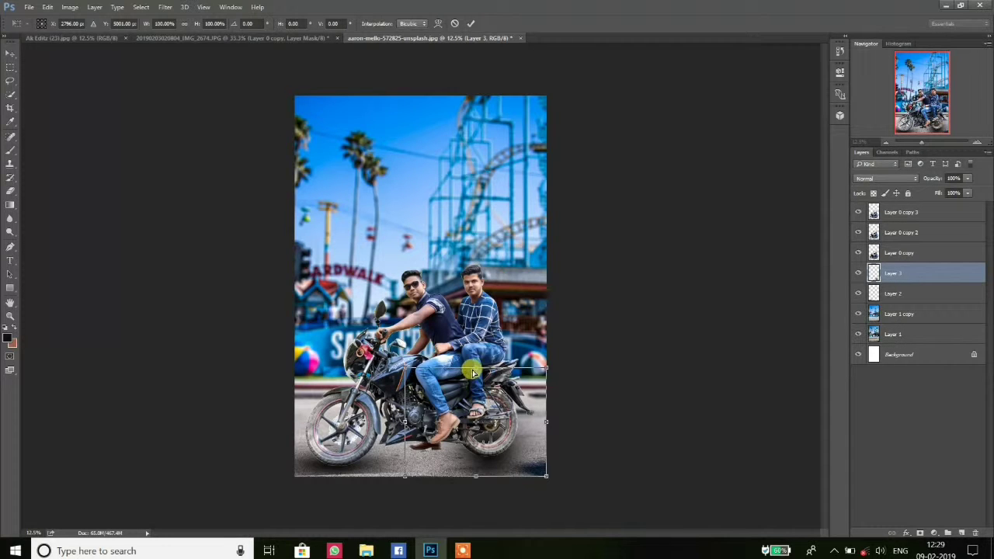
drag(475, 369, 463, 419)
mouse_move(541, 451)
mouse_down()
mouse_move(573, 440)
mouse_move(526, 449)
mouse_up()
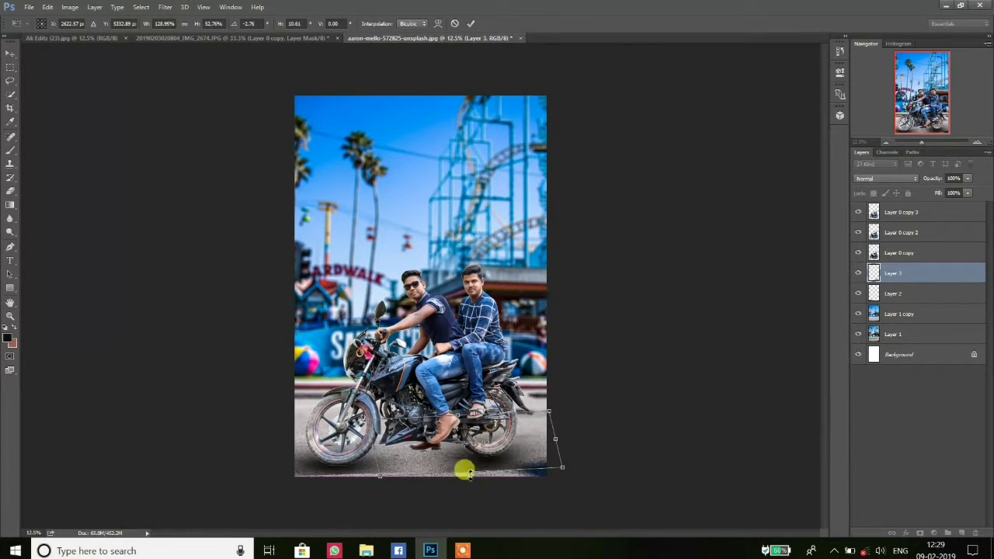
drag(470, 471, 540, 457)
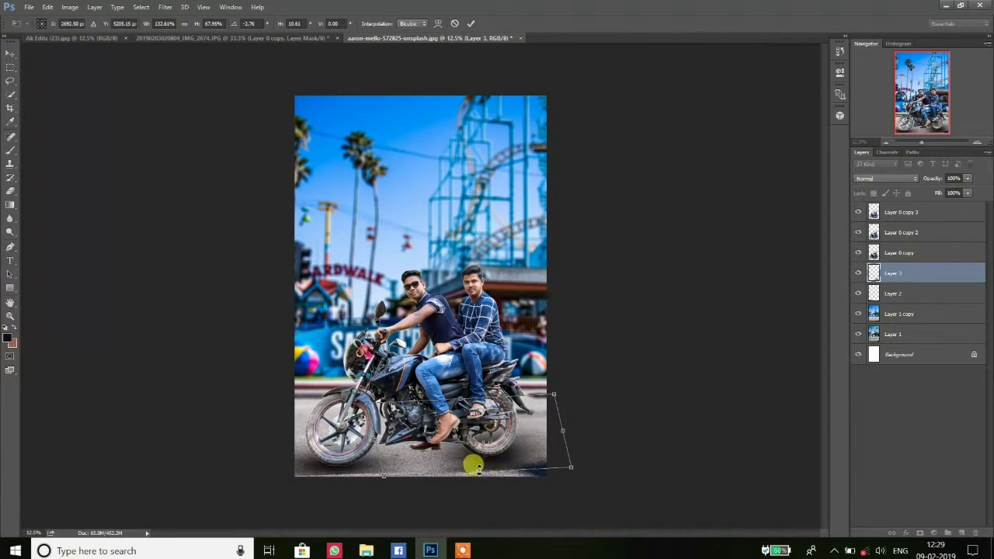
drag(479, 475, 481, 477)
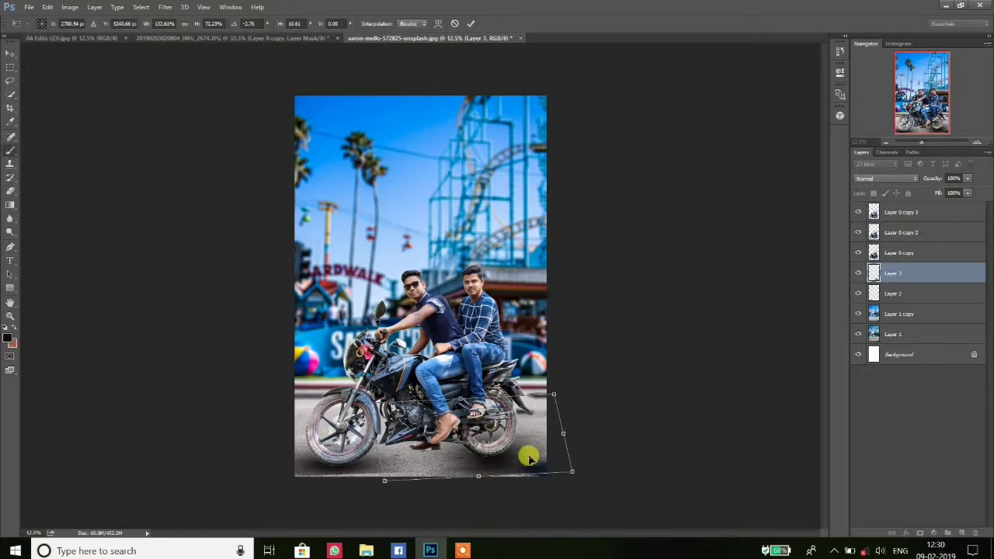
key(Return)
key(b)
key(ctrl+plus)
key(ctrl+plus)
key(ctrl+plus)
key(ctrl+plus)
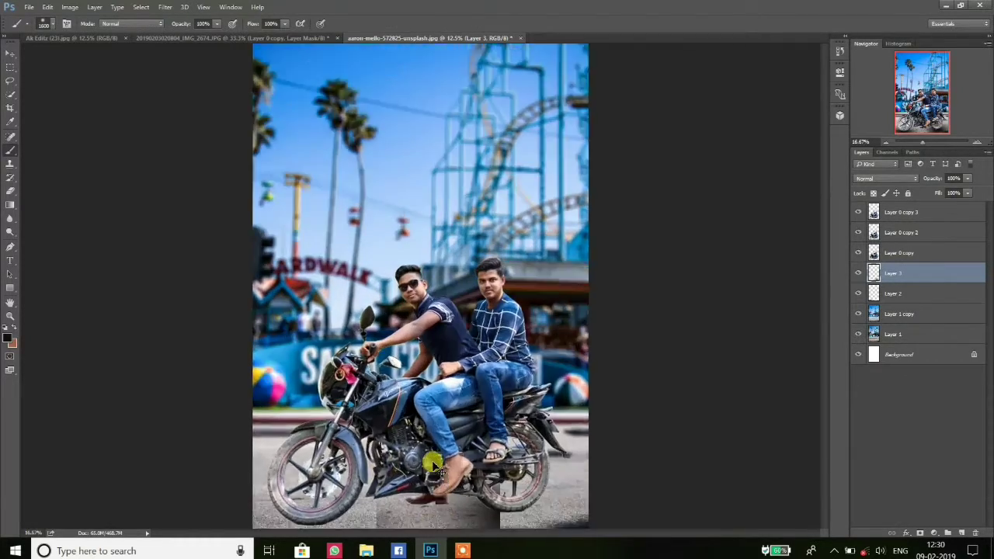
drag(533, 373, 452, 104)
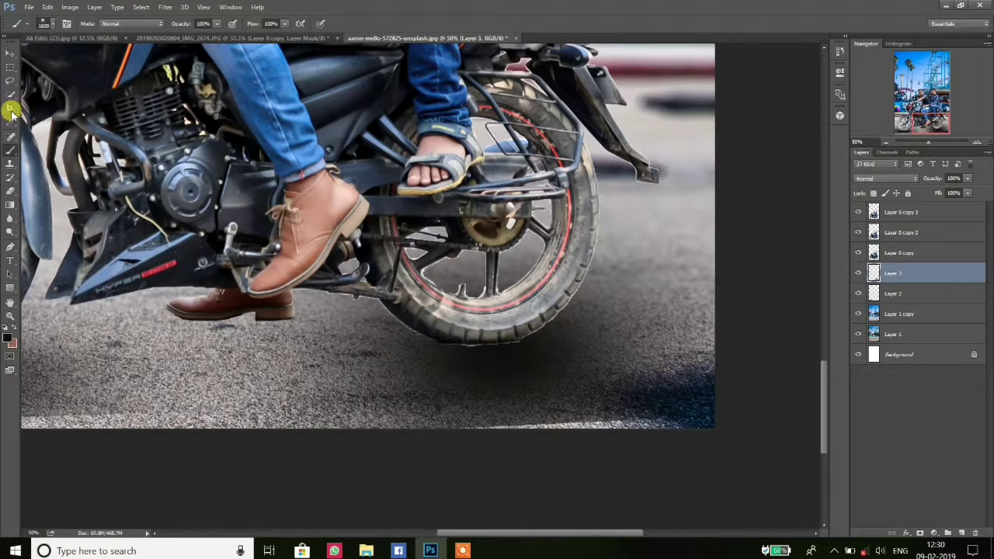
mouse_move(155, 284)
mouse_down()
mouse_move(279, 300)
mouse_move(148, 299)
mouse_move(228, 319)
mouse_move(413, 326)
mouse_up()
key(ctrl+t)
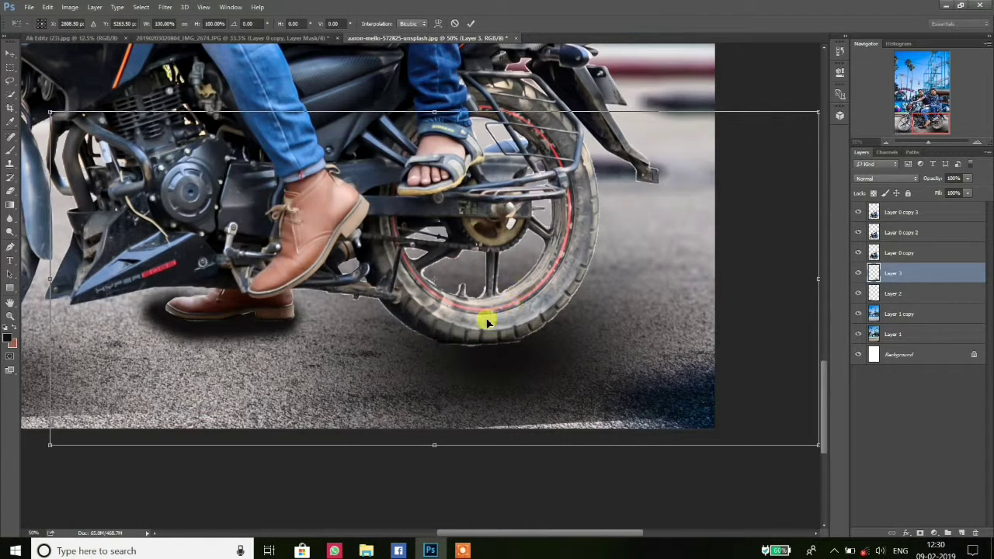
key(Return)
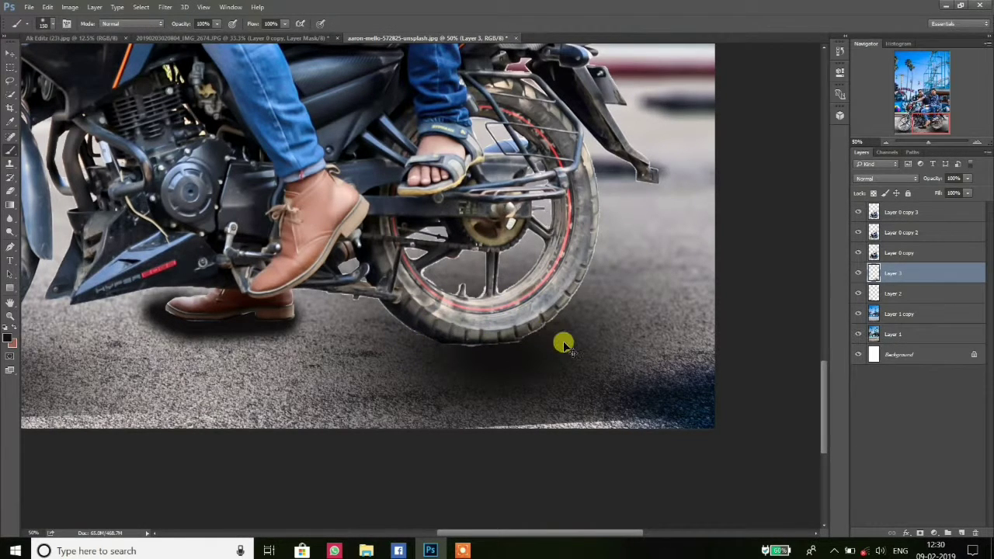
key(ctrl+alt+z)
key(ctrl+alt+z)
key(ctrl+alt+z)
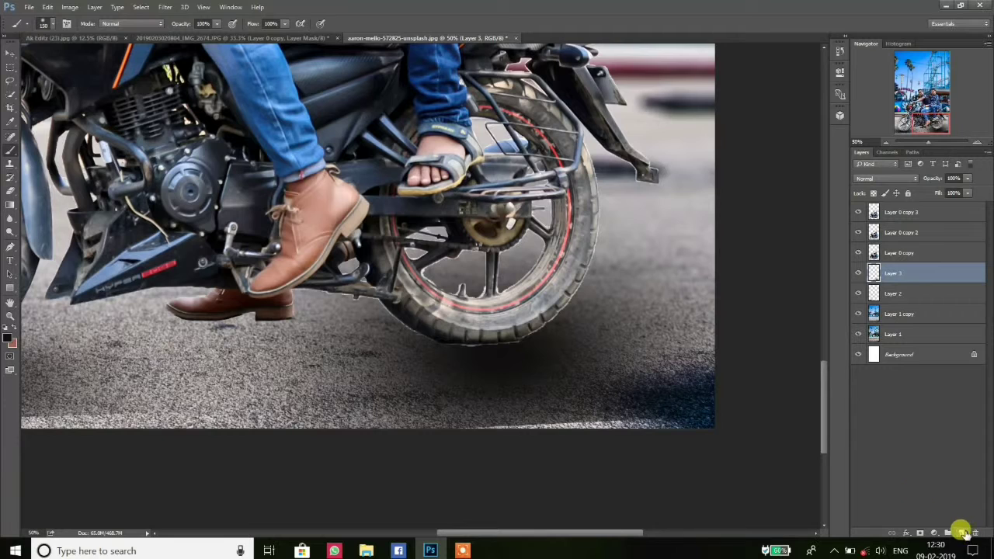
Add a new layer above Layer 3, paint a black shadow around the lower shoe's sole and enlarge it slightly
click(962, 533)
drag(158, 295, 297, 308)
key(ctrl+t)
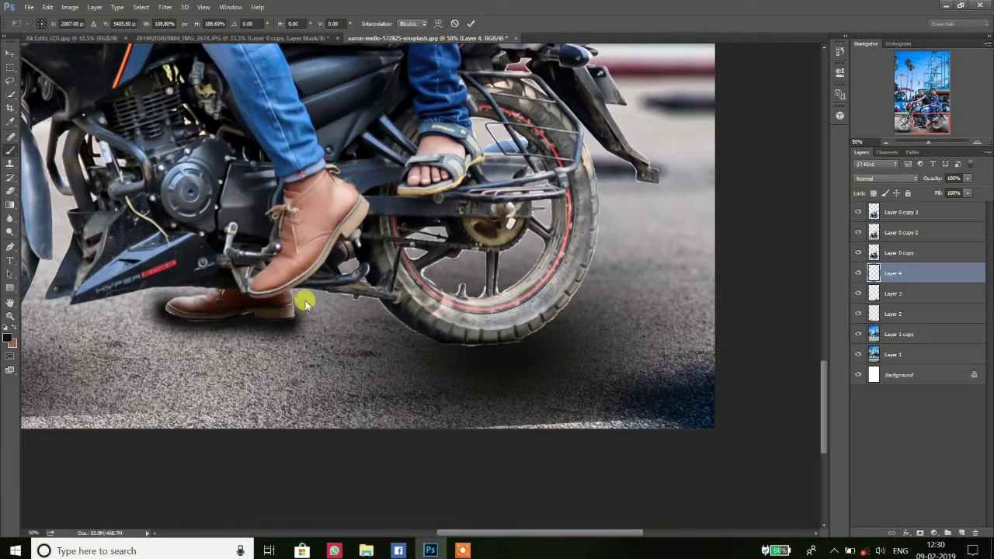
key(Return)
Soften the shoe shadow on Layer 4 with a Gaussian Blur of small radius
click(167, 7)
mouse_move(288, 151)
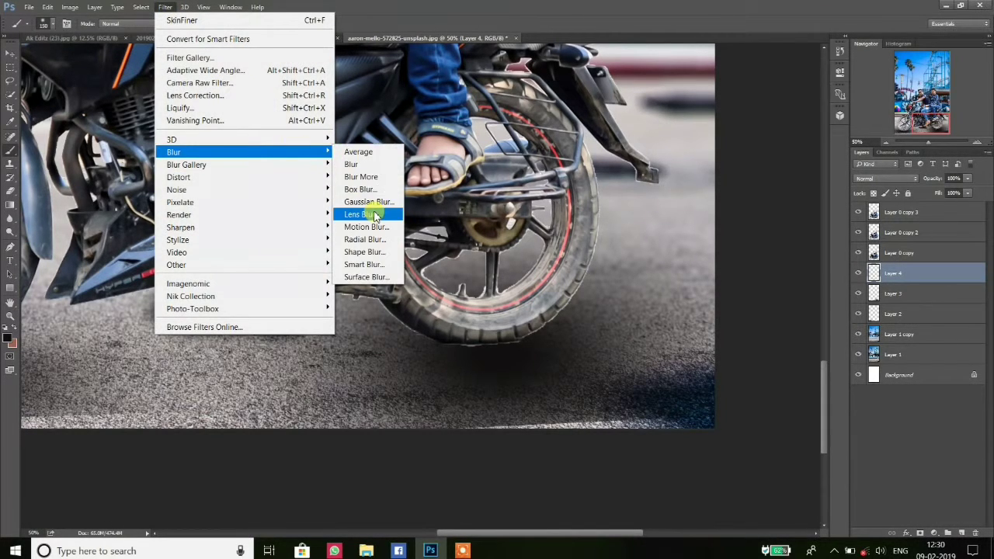
click(372, 205)
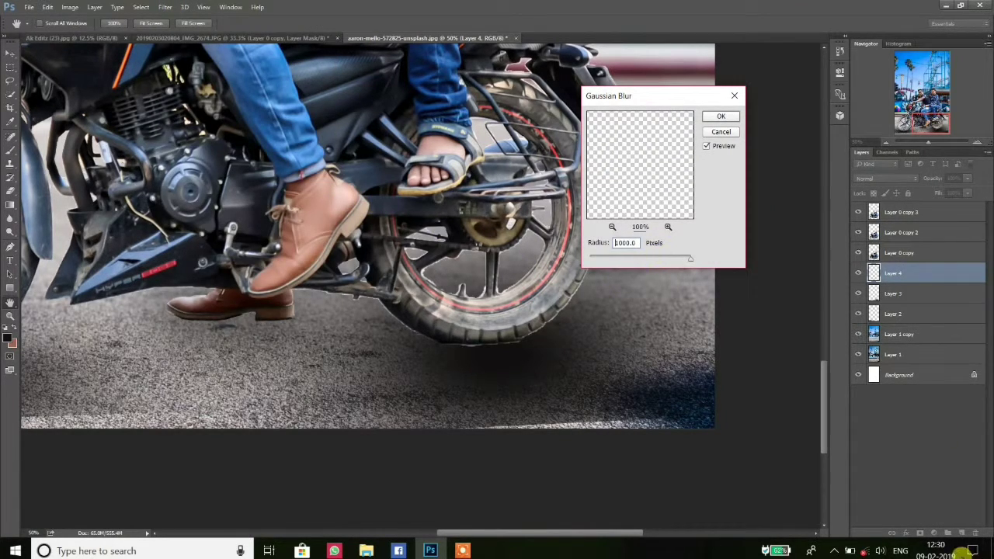
click(668, 252)
drag(628, 260, 626, 261)
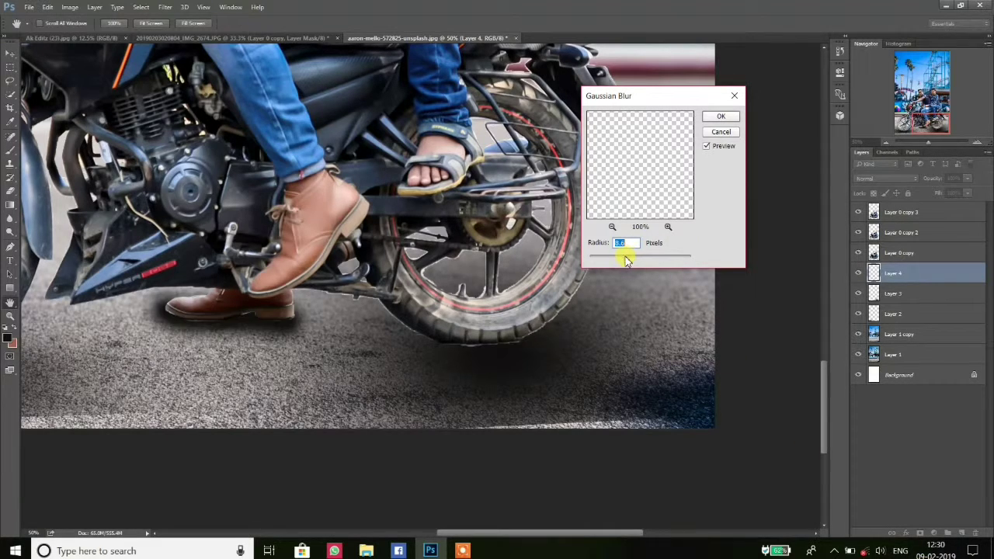
click(722, 117)
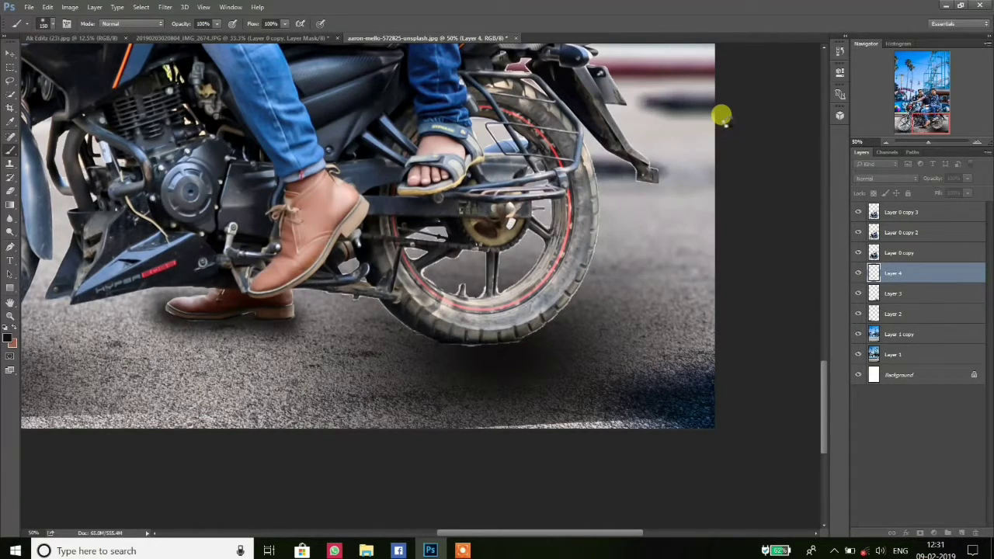
key(ctrl+minus)
key(ctrl+minus)
key(ctrl+minus)
key(ctrl+minus)
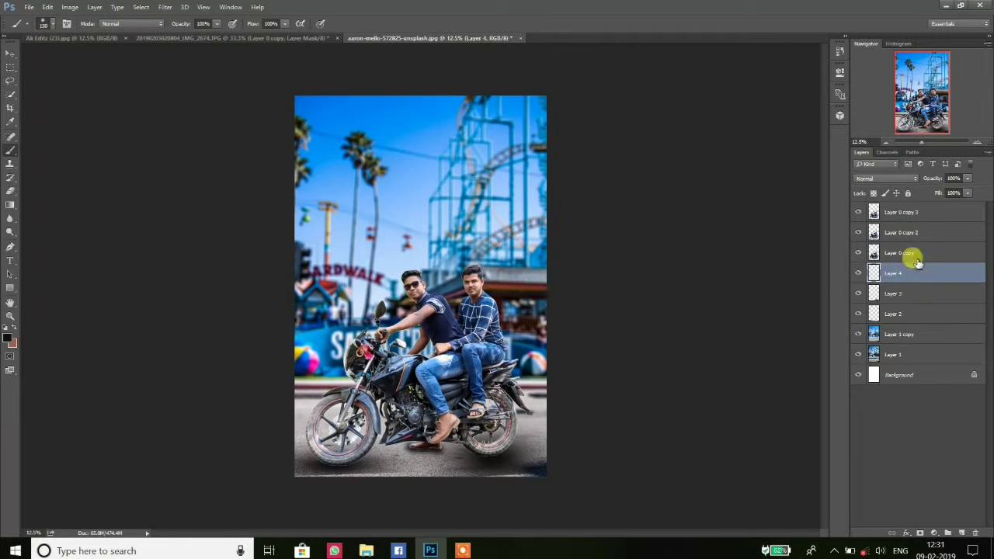
Darken the lower bike on Layer 0 copy 3 with a Camera Raw graduated filter: Exposure -1.85, Contrast +85, reduced Clarity and Shadows
click(908, 214)
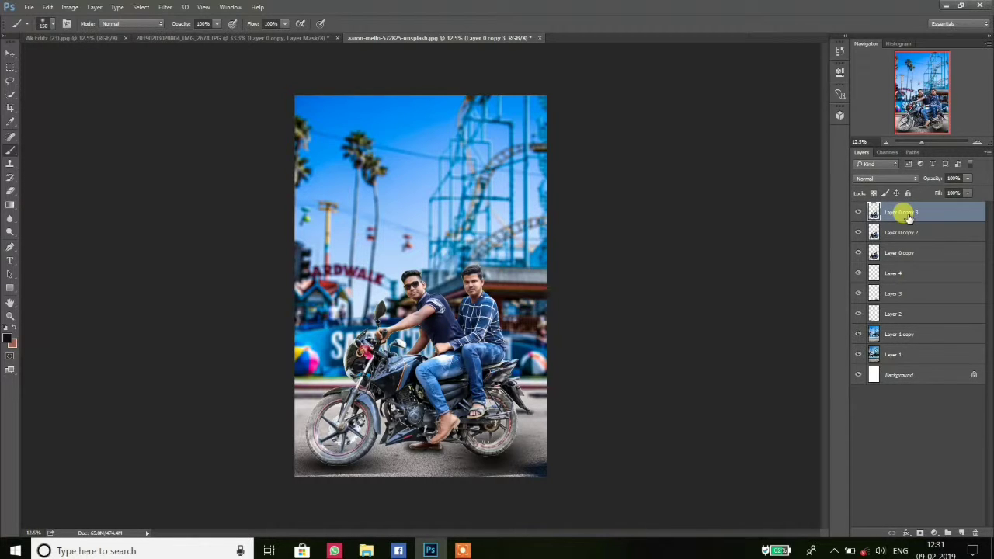
key(ctrl+plus)
key(ctrl+plus)
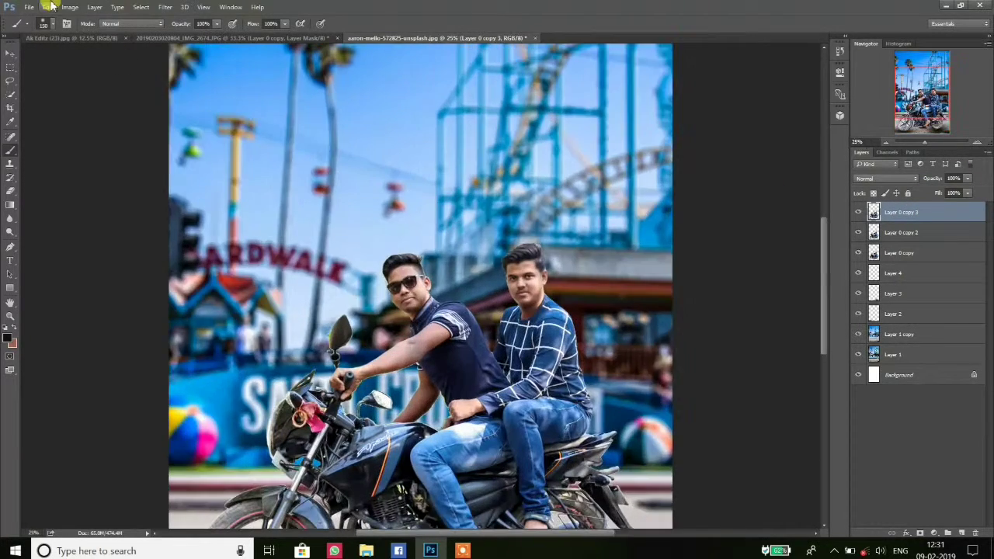
click(165, 7)
click(169, 79)
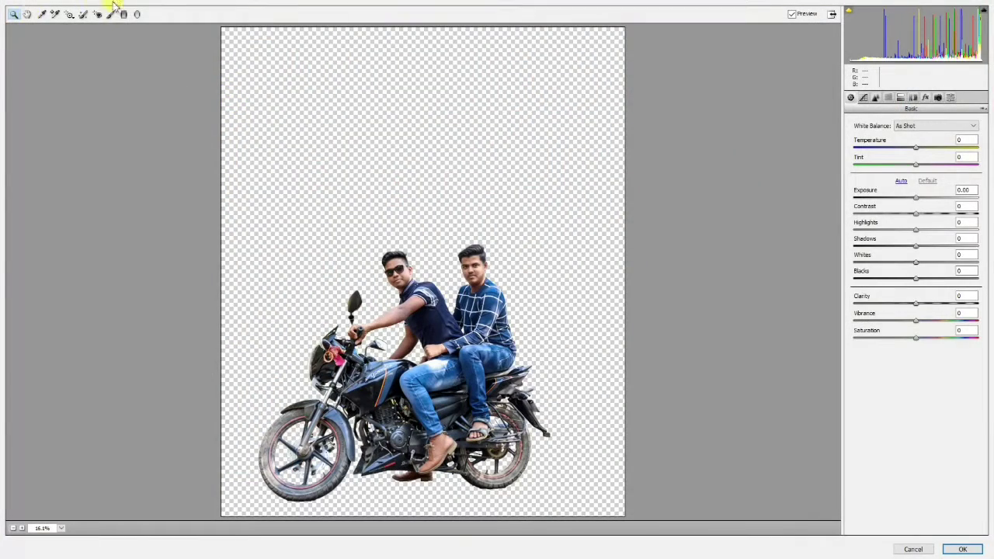
click(123, 14)
drag(374, 516, 384, 359)
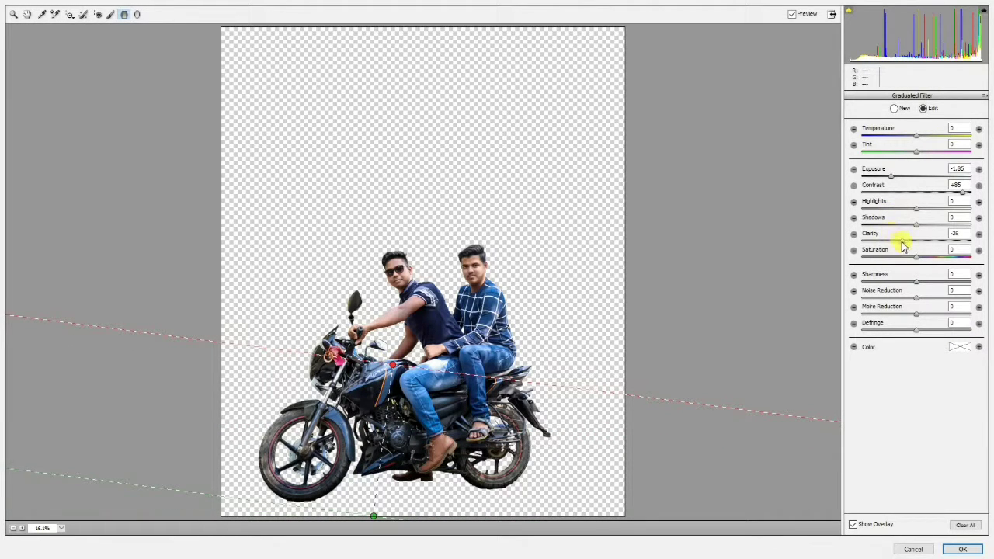
drag(918, 227, 895, 229)
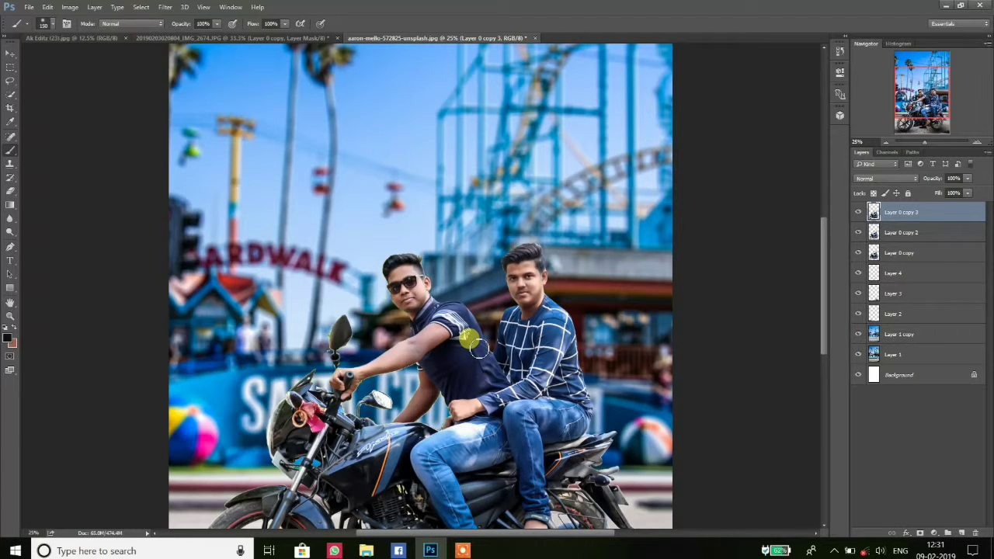
Flatten the image, unlock the resulting background layer and duplicate it
key(ctrl+minus)
click(924, 375)
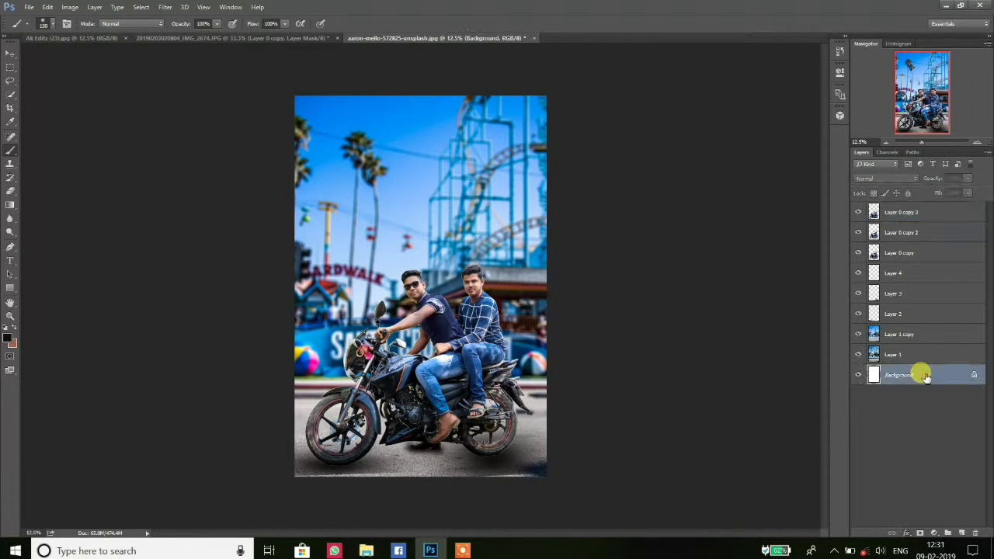
right_click(924, 375)
click(872, 493)
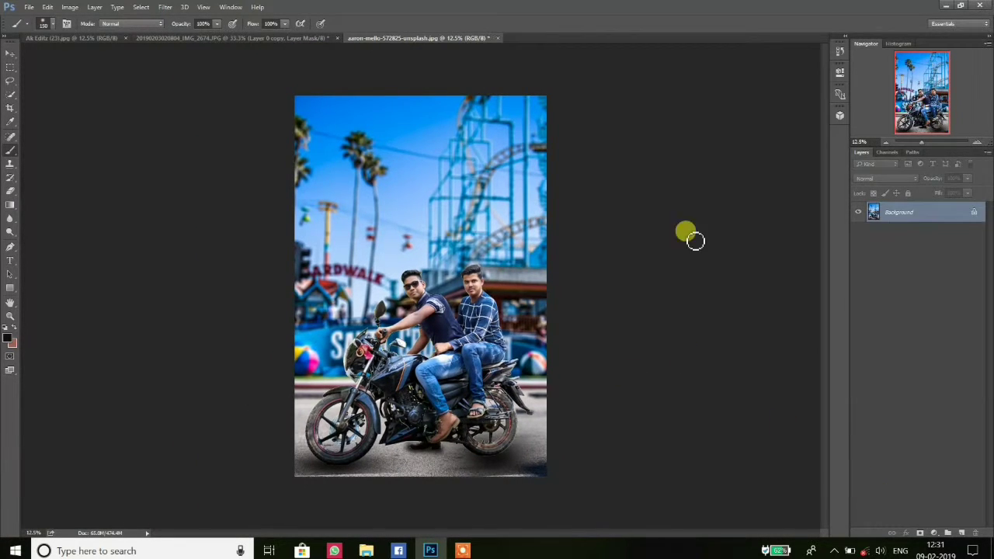
click(974, 213)
key(ctrl+j)
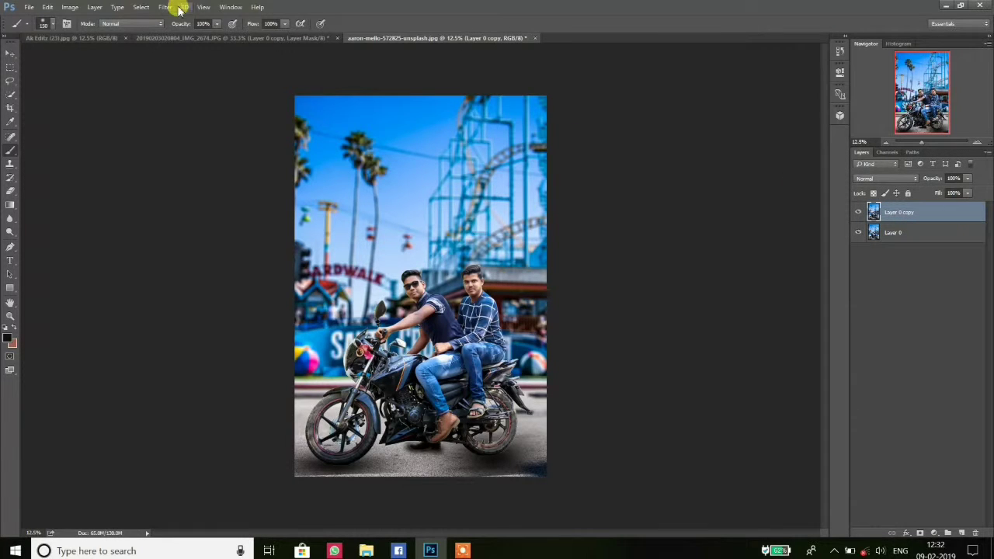
click(166, 7)
click(164, 80)
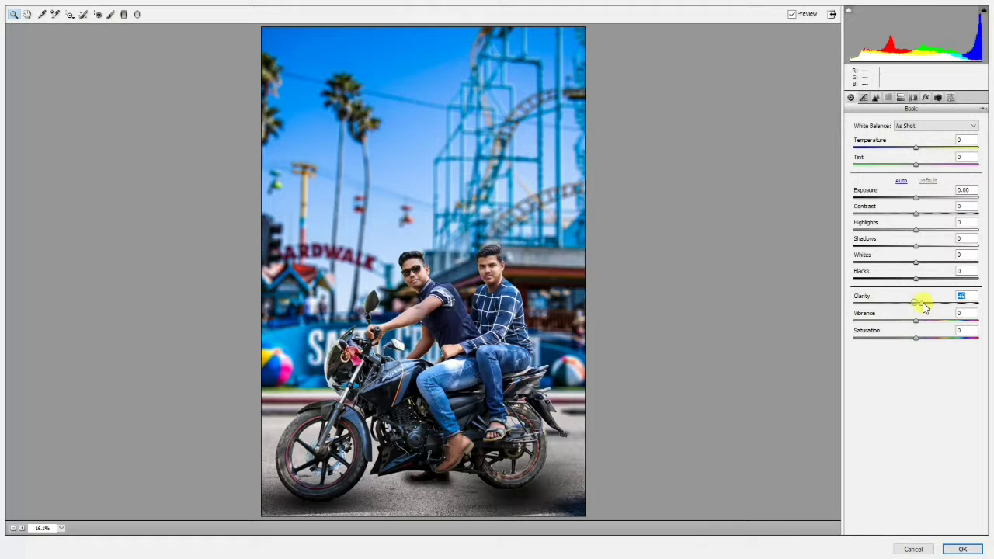
drag(924, 307, 948, 307)
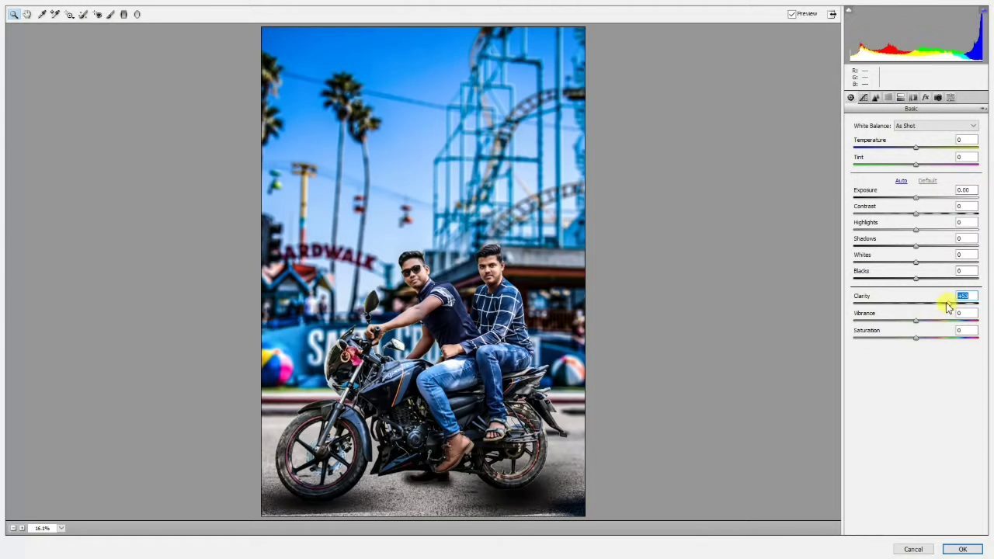
click(916, 549)
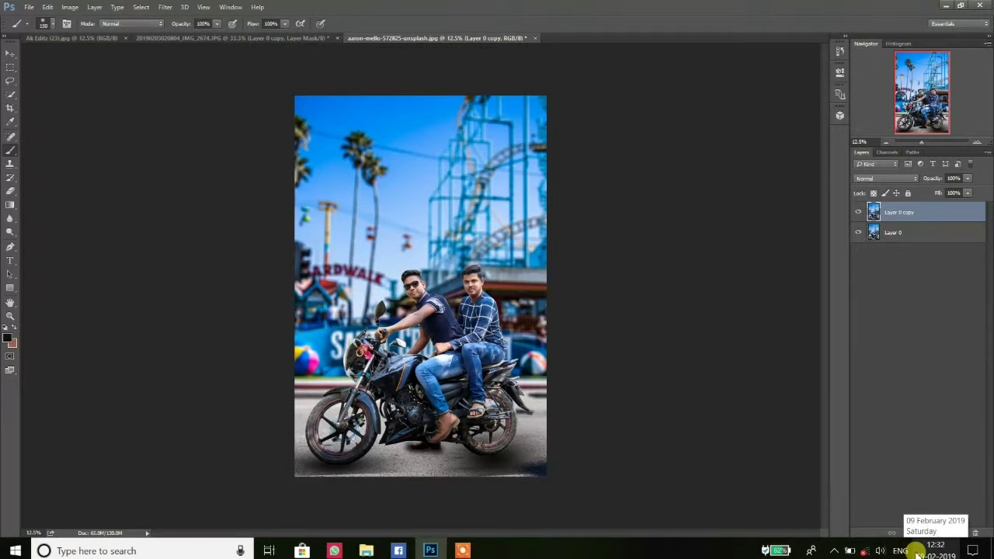
Undo the duplicating, unlocking and flattening to bring back the separate layers
key(ctrl+alt+z)
key(ctrl+alt+z)
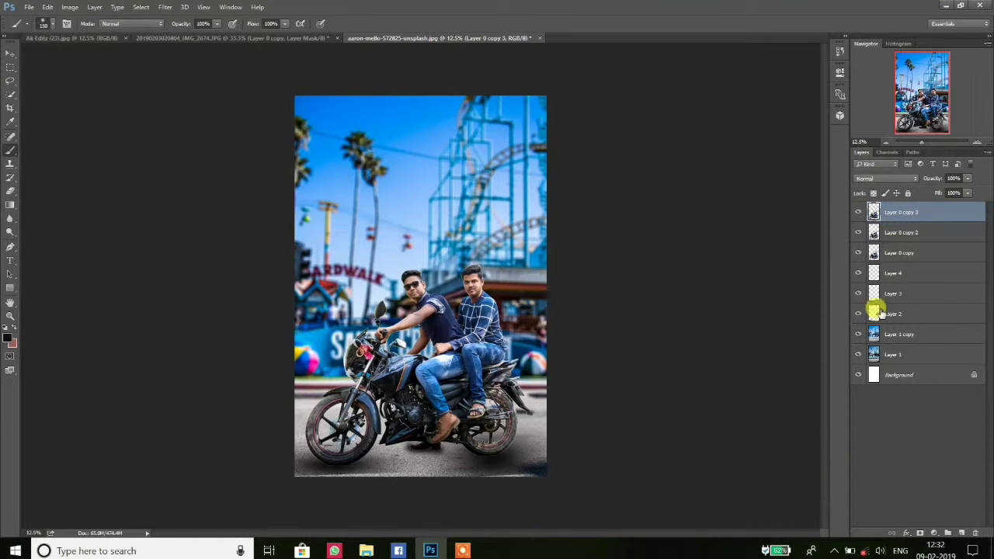
click(864, 274)
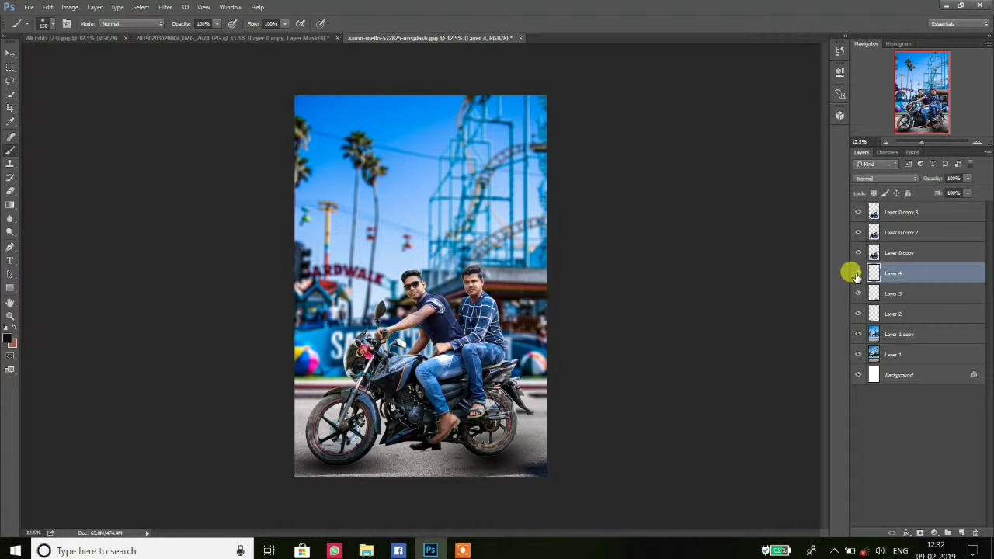
Compare Layer 0 copy 3 with its visibility off and on, then reduce it to 43% opacity and 68% fill
click(893, 213)
click(857, 213)
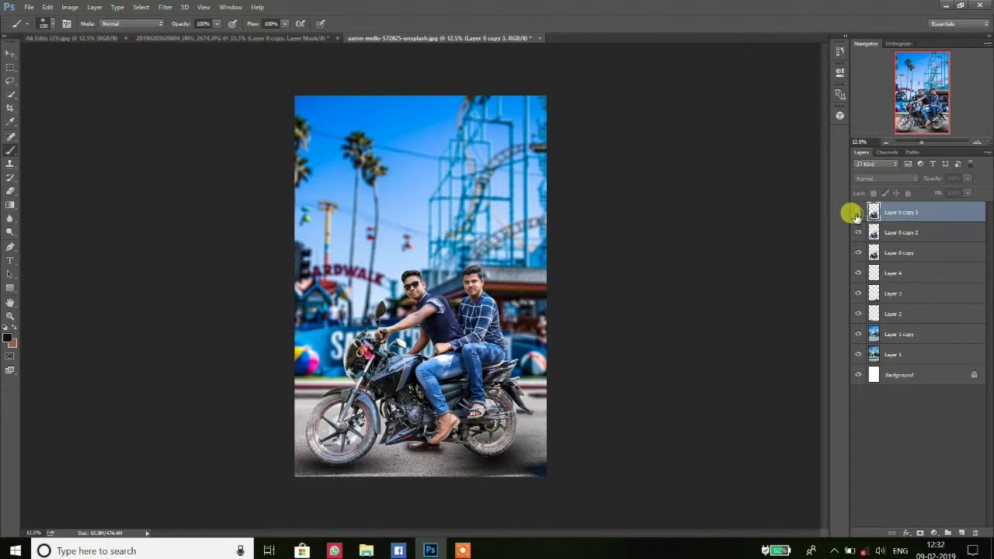
click(857, 213)
click(857, 214)
click(856, 216)
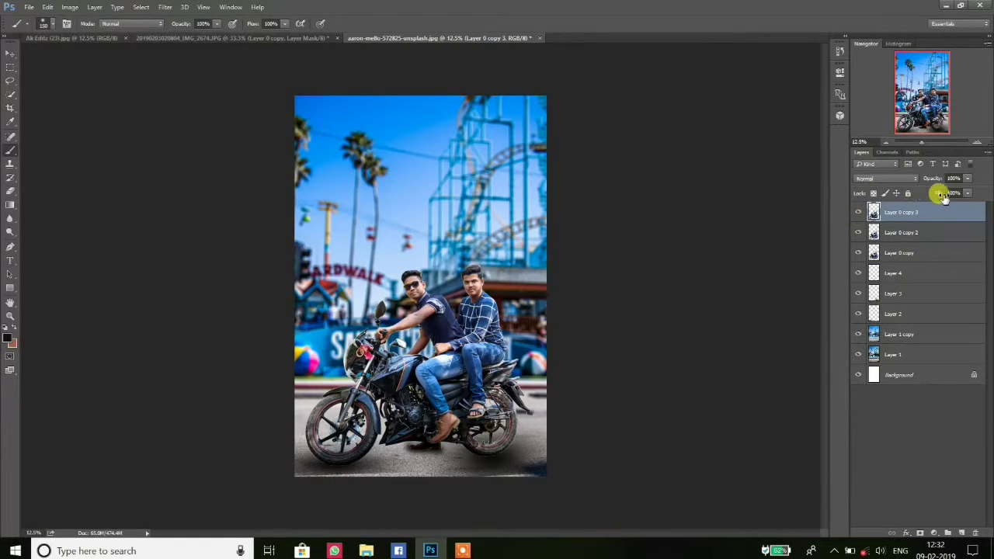
drag(943, 195, 914, 178)
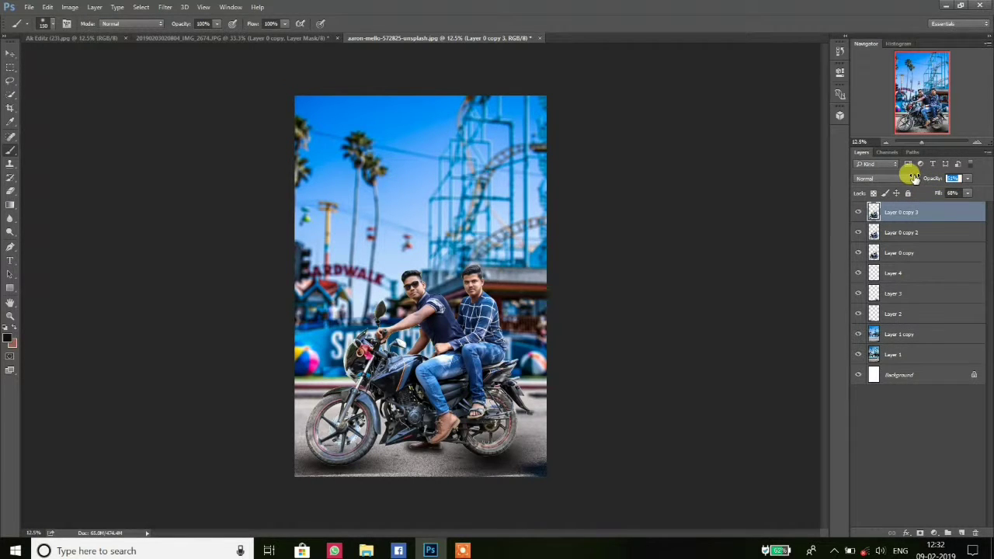
Flatten the image and unlock the resulting background layer
right_click(902, 370)
click(882, 492)
click(972, 211)
drag(967, 212, 948, 532)
Try a Camera Raw grade with Clarity +14, raised Blacks and a graduated filter over the bike: Exposure -1.85, Contrast +85, Clarity -26
click(165, 6)
click(200, 81)
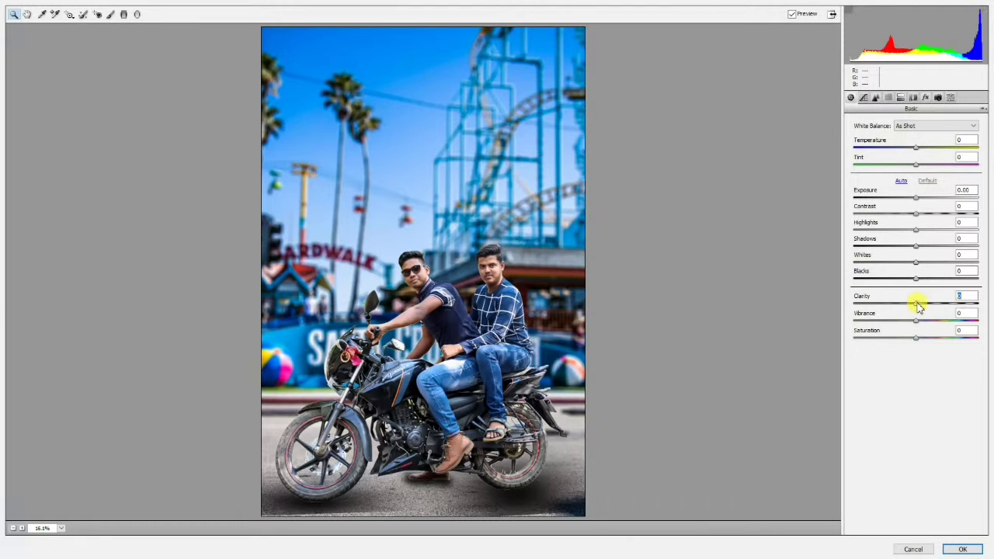
drag(918, 305, 937, 281)
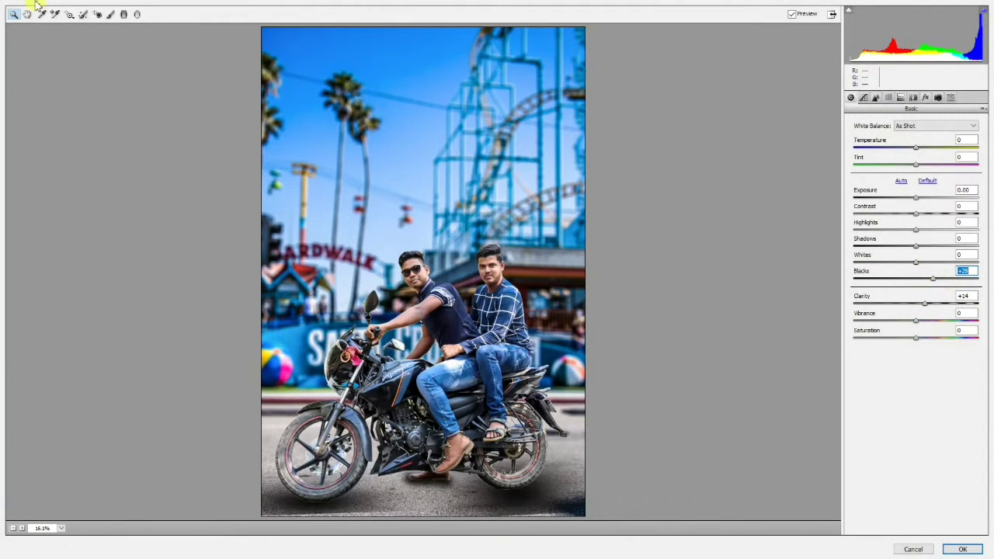
key(g)
drag(418, 517, 423, 405)
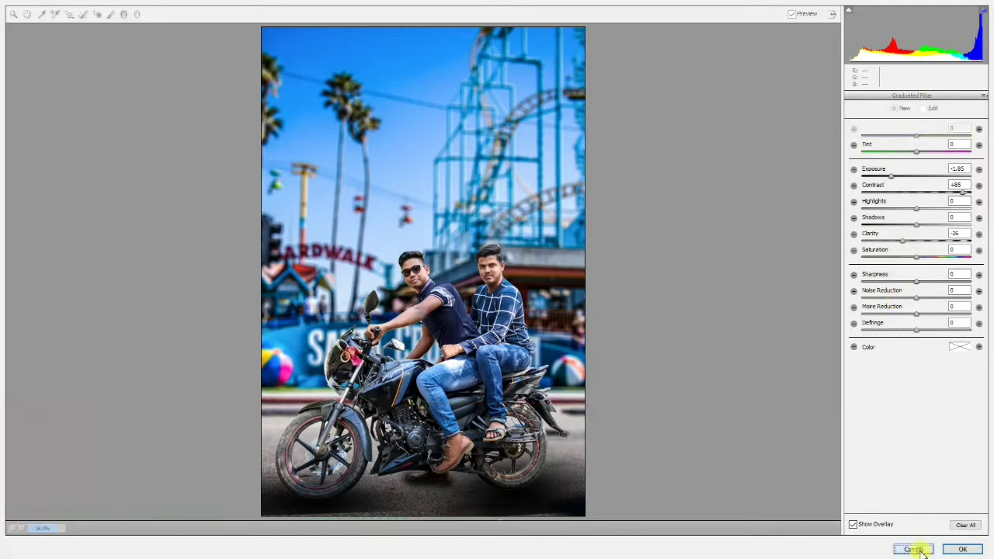
click(963, 549)
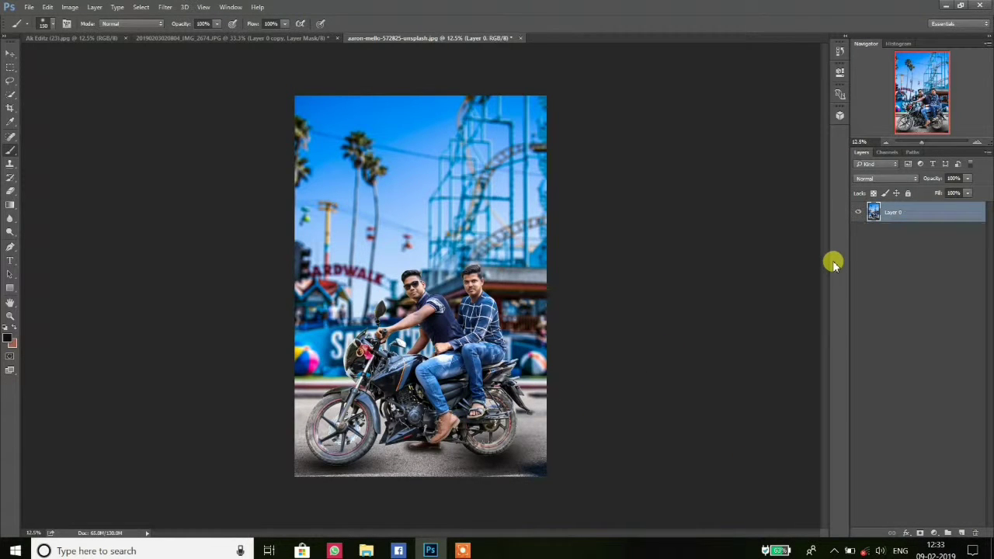
Lower the shadow layers Layer 4, Layer 3 and Layer 2 to 79% opacity, merge them and check the merged shadow's effect
click(916, 278)
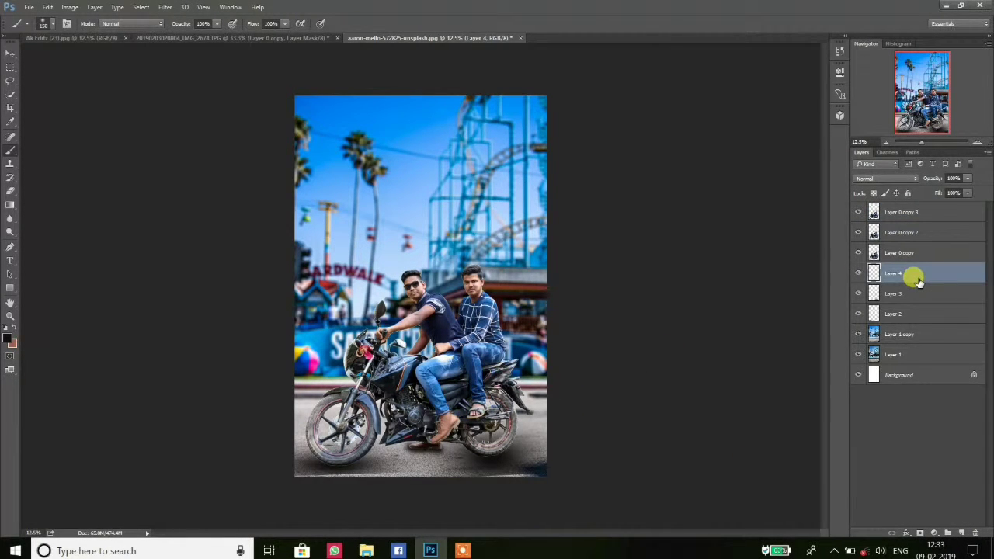
shift+click(917, 312)
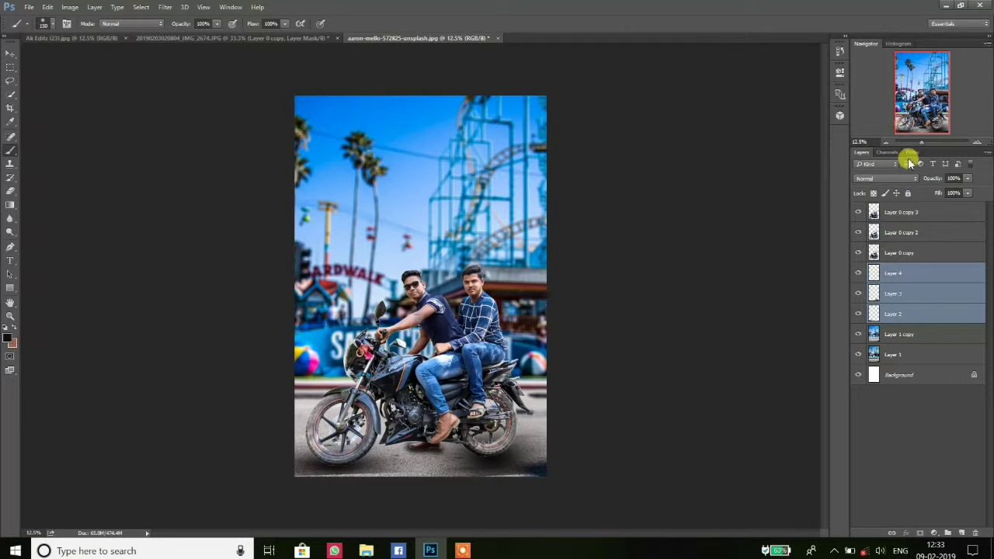
drag(926, 180, 922, 178)
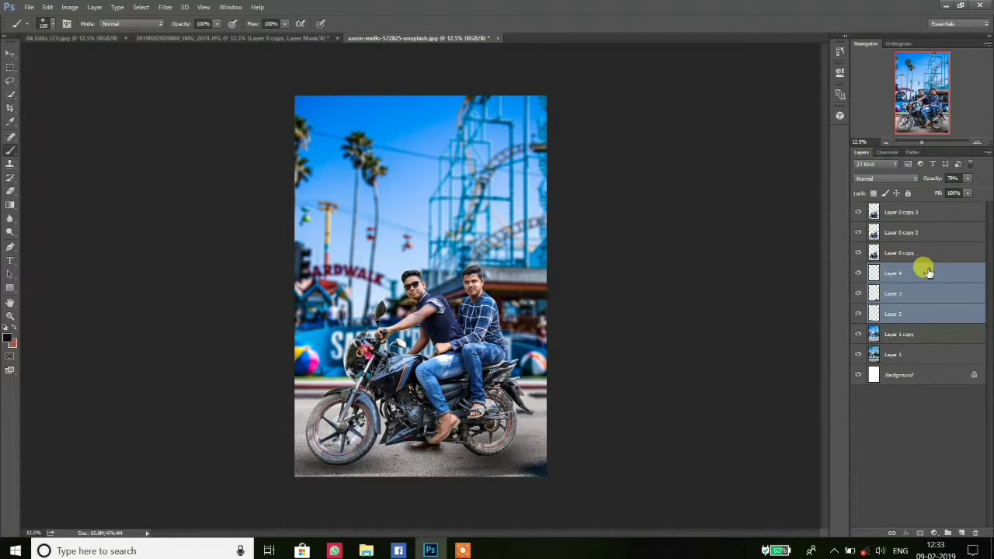
key(ctrl+e)
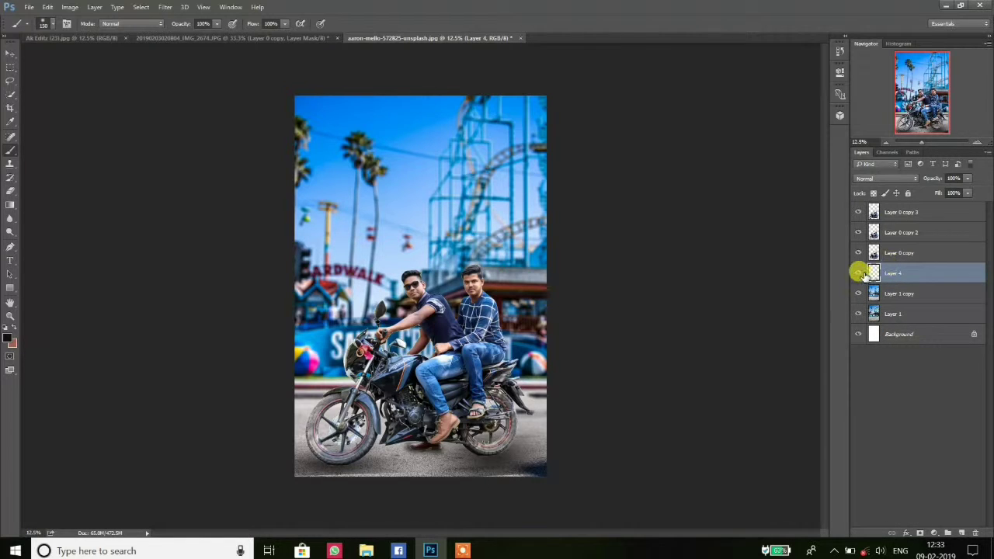
click(859, 274)
click(859, 274)
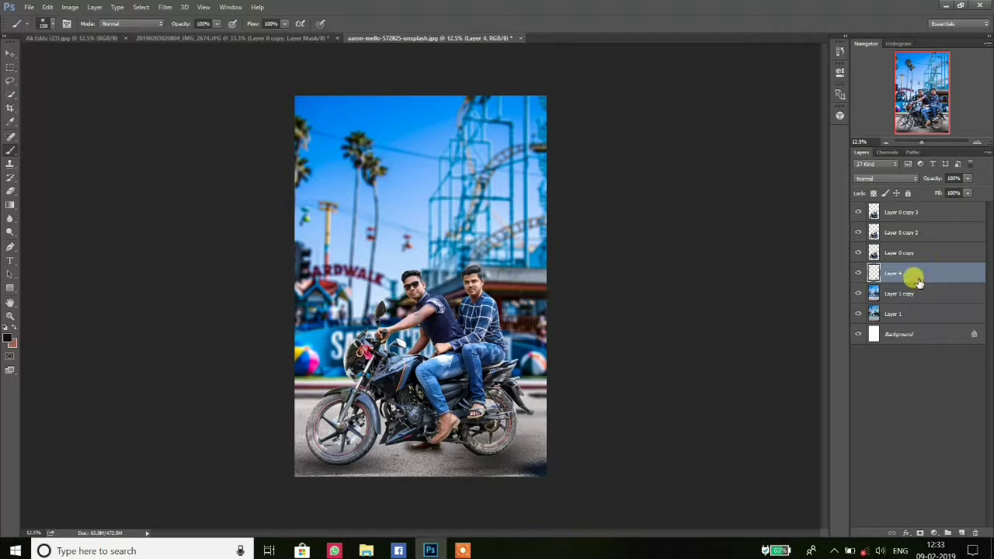
Open the Nik Collection's Color Efex Pro 4 filter for Layer 0 copy 3
click(902, 212)
click(165, 7)
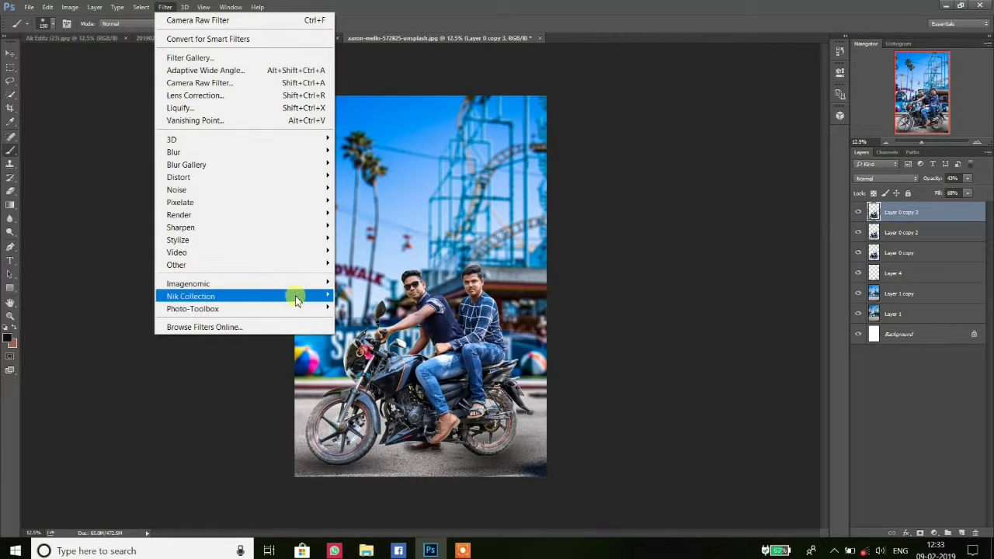
mouse_move(291, 296)
click(398, 311)
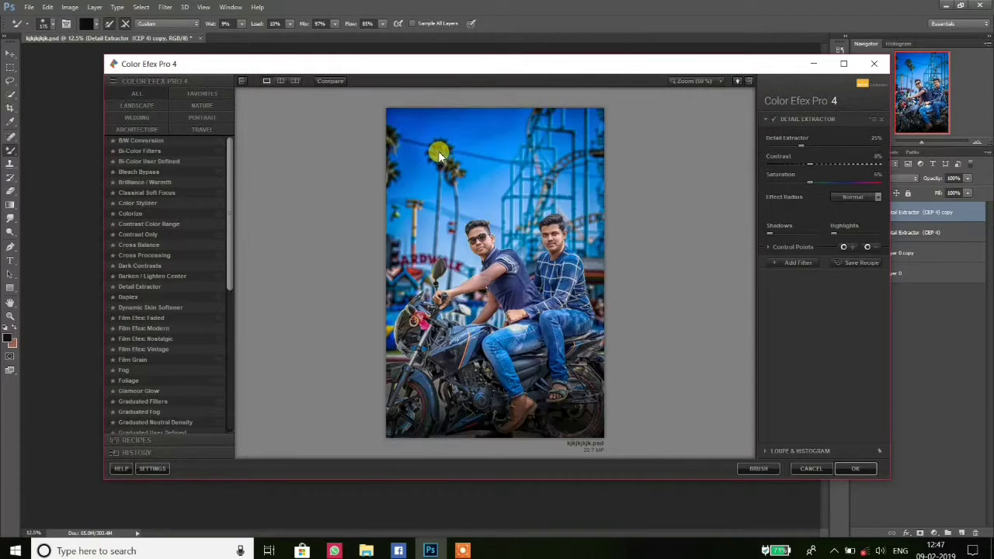
Try the Dark Contrasts filter at 23% opacity in place of Detail Extractor, compare it off and on, and remove it
click(844, 64)
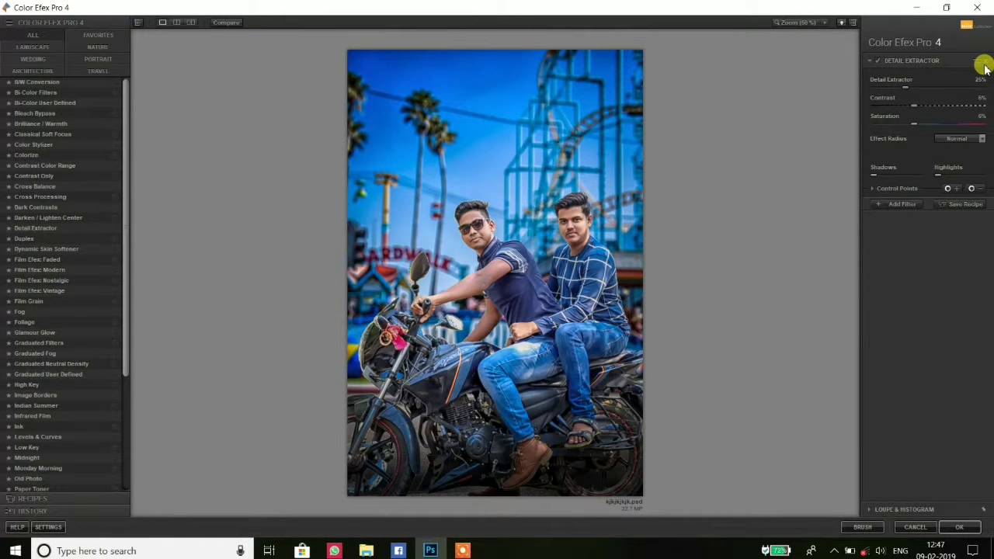
click(983, 65)
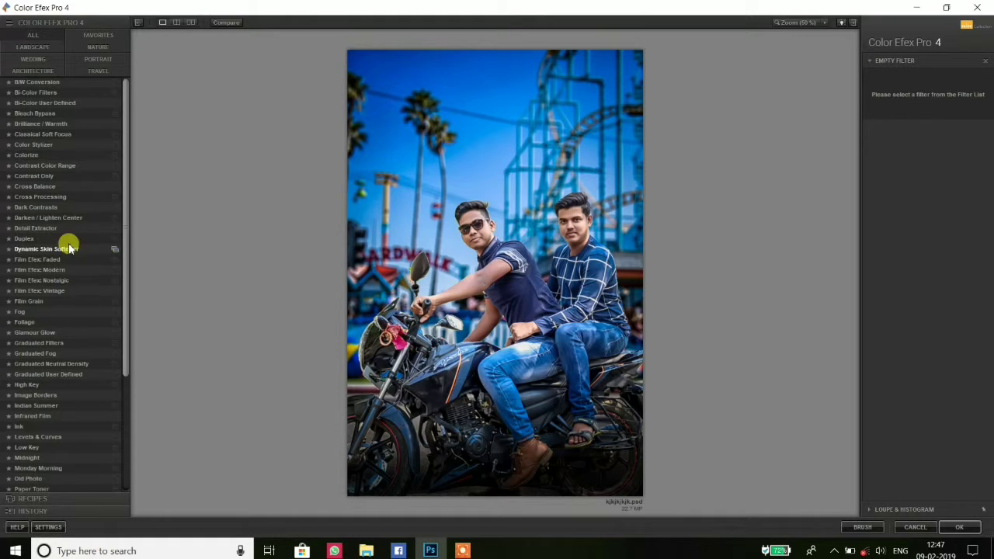
click(41, 209)
click(874, 188)
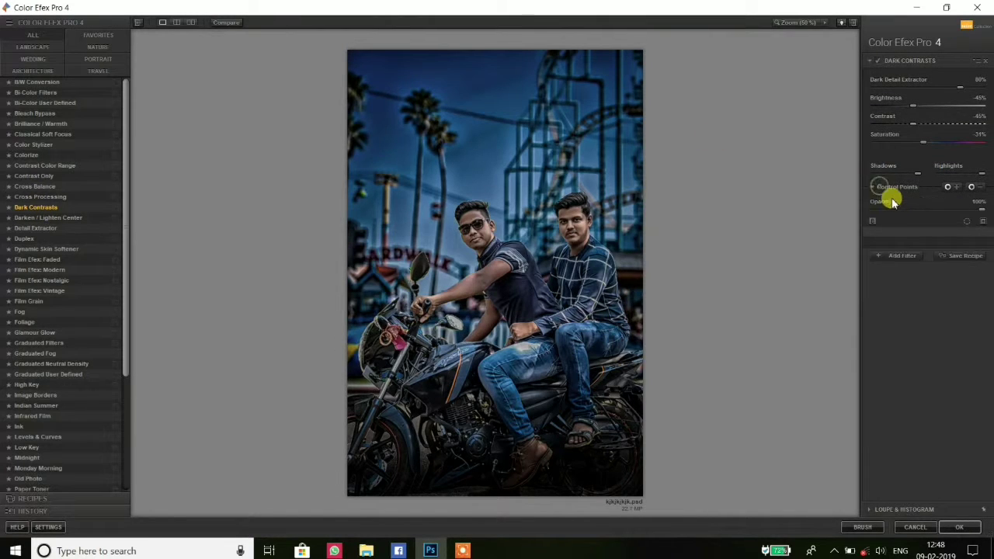
click(898, 210)
click(878, 63)
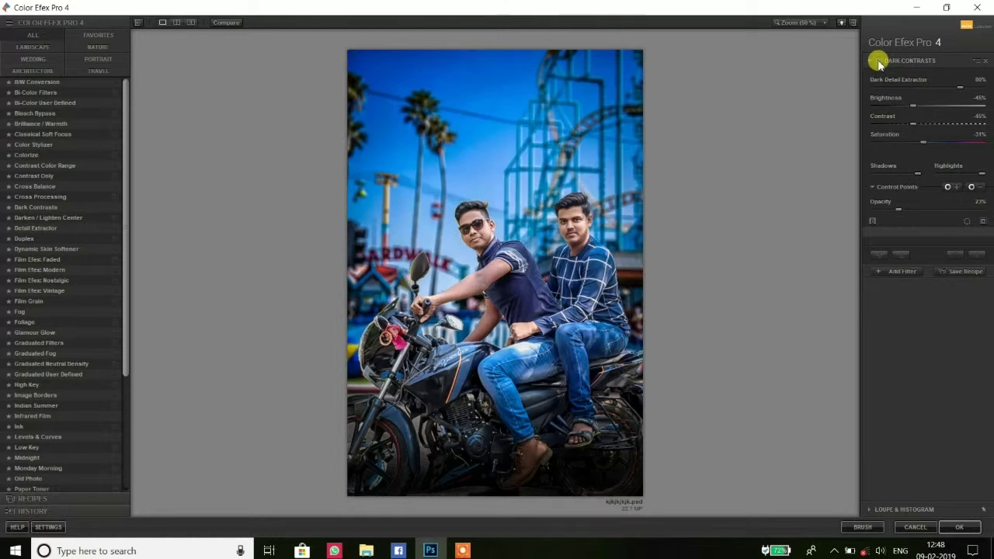
click(878, 63)
click(878, 63)
click(986, 61)
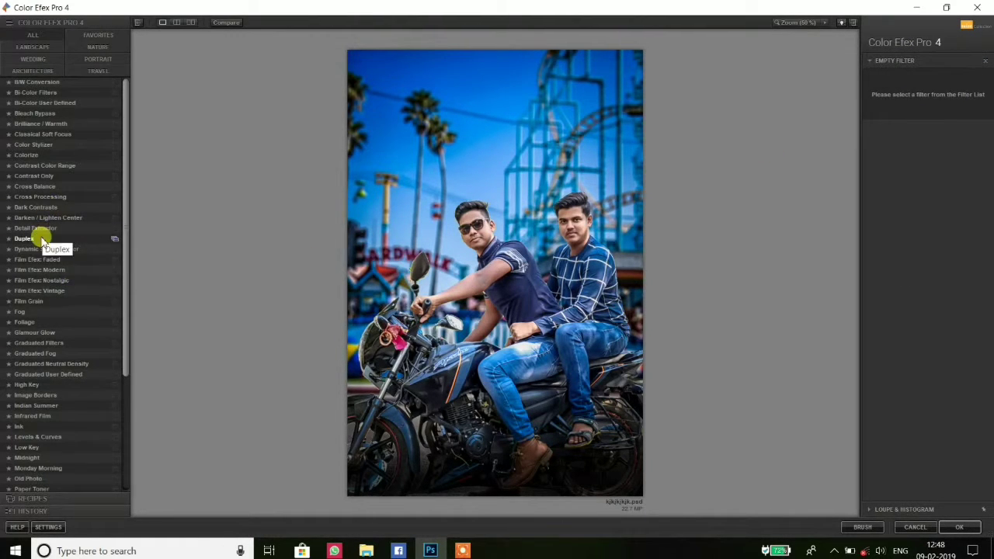
Add the Detail Extractor filter and set its overall opacity to 29%
click(35, 228)
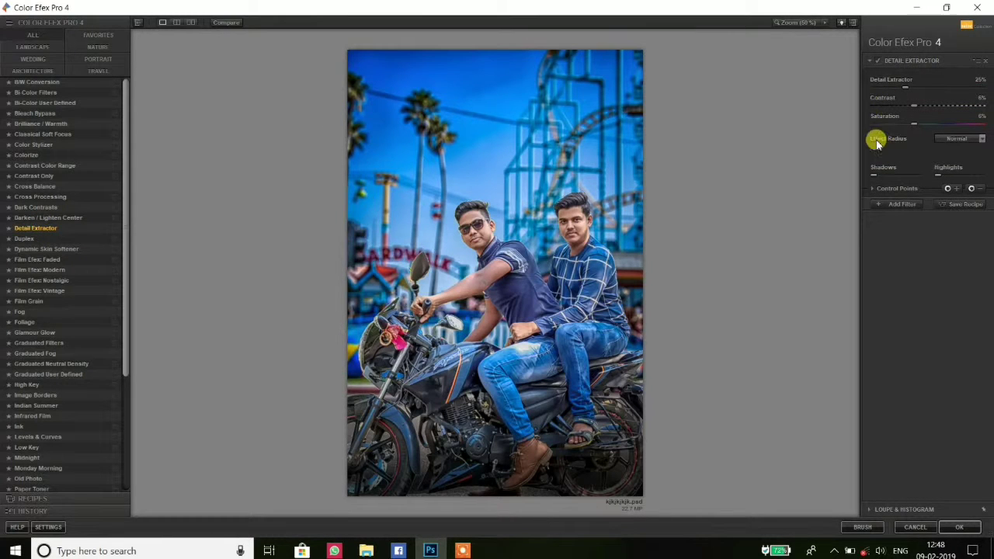
click(874, 188)
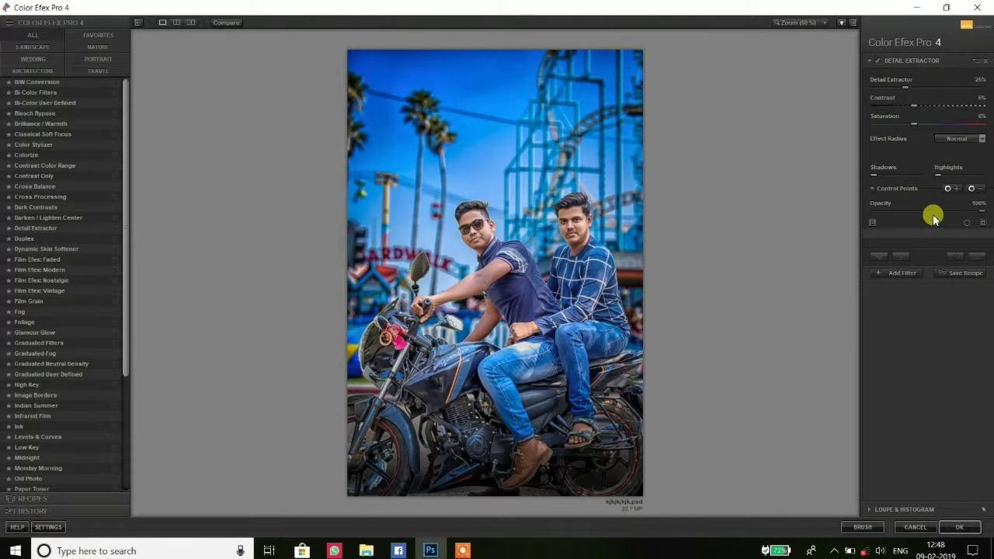
click(918, 211)
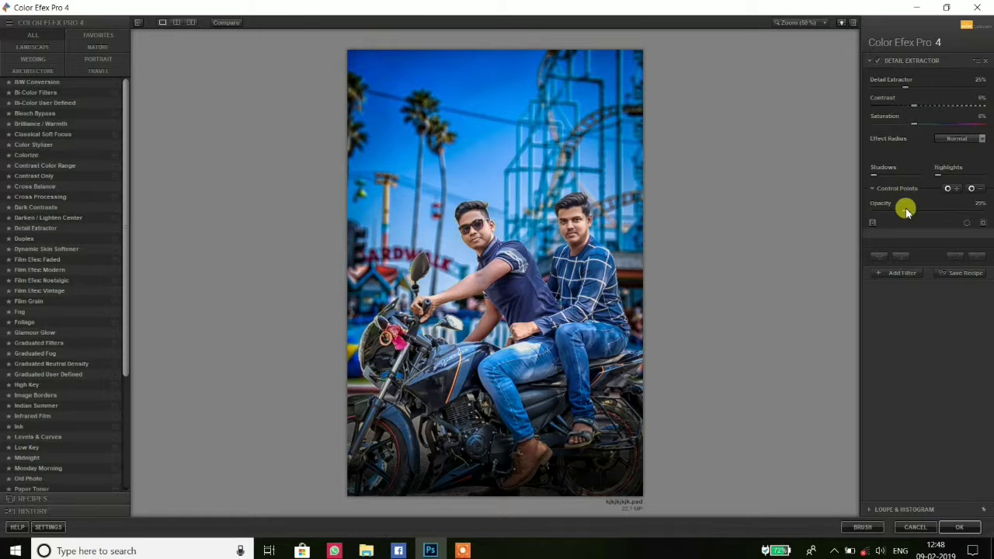
Add the Dynamic Skin Softener as a second filter with its default values and apply the Color Efex Pro filters
click(900, 273)
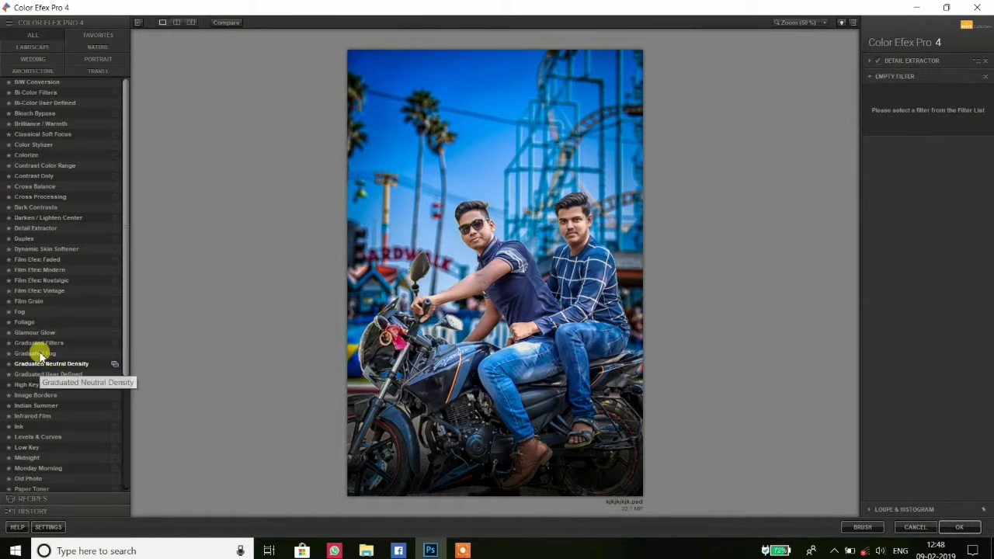
click(46, 249)
click(886, 223)
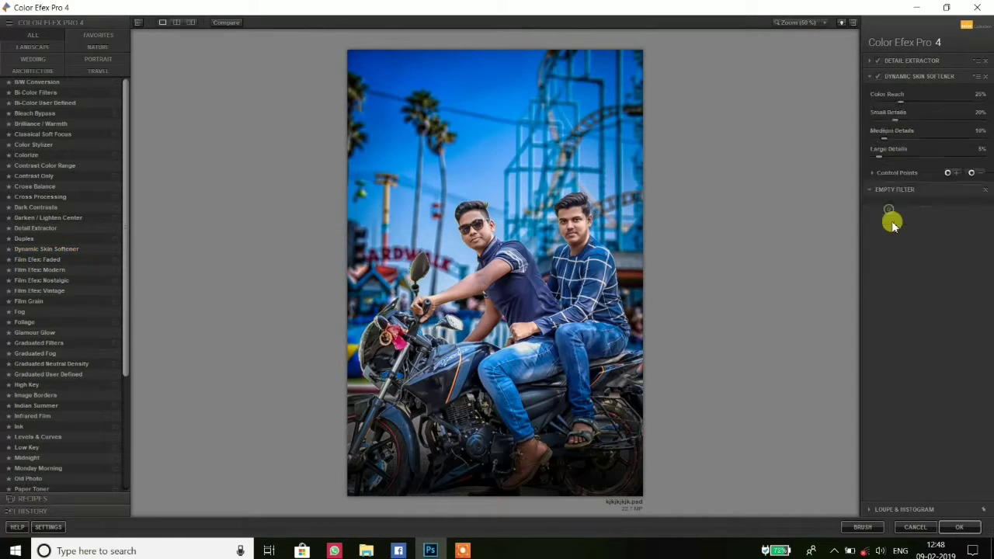
click(960, 528)
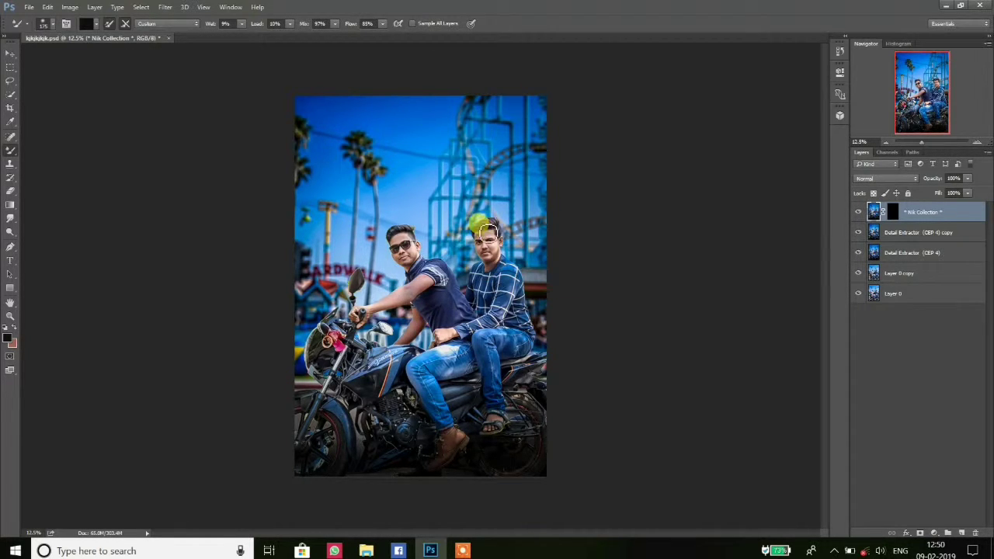
Flatten the Nik Collection result with the layers below, unlock the background layer and duplicate it
right_click(943, 293)
click(775, 460)
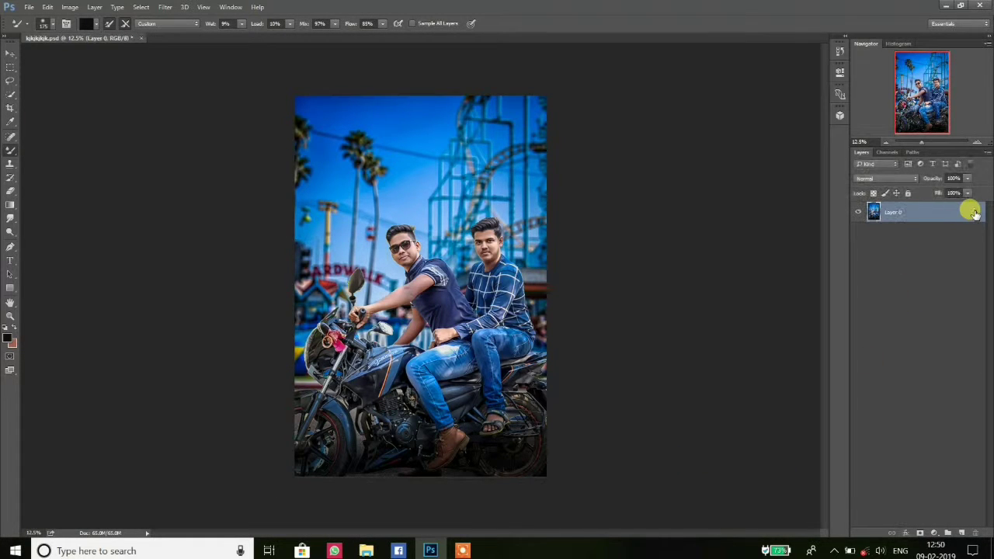
key(ctrl+j)
Open the Camera Raw Filter on Layer 0 copy and set Clarity to +28 and Shadows to +42
click(164, 7)
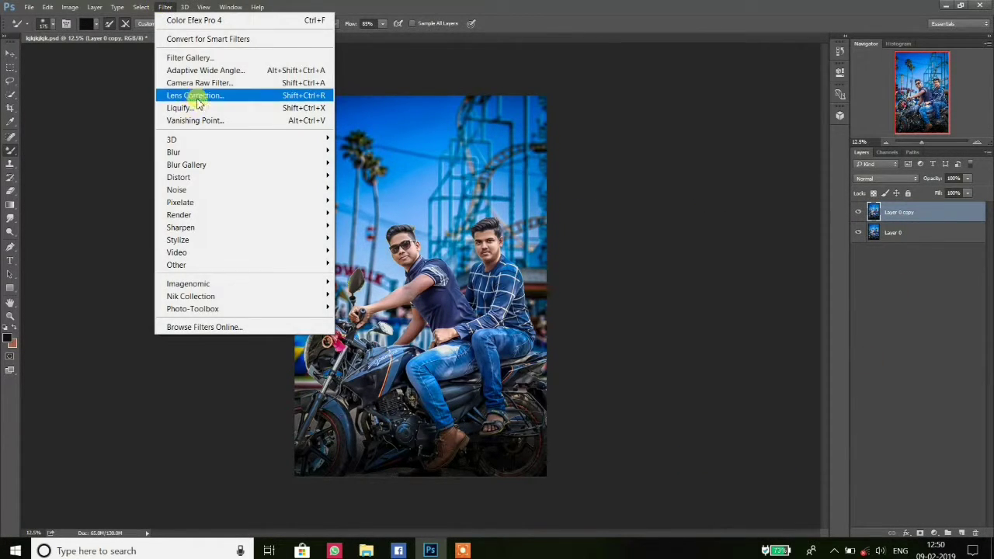
click(198, 82)
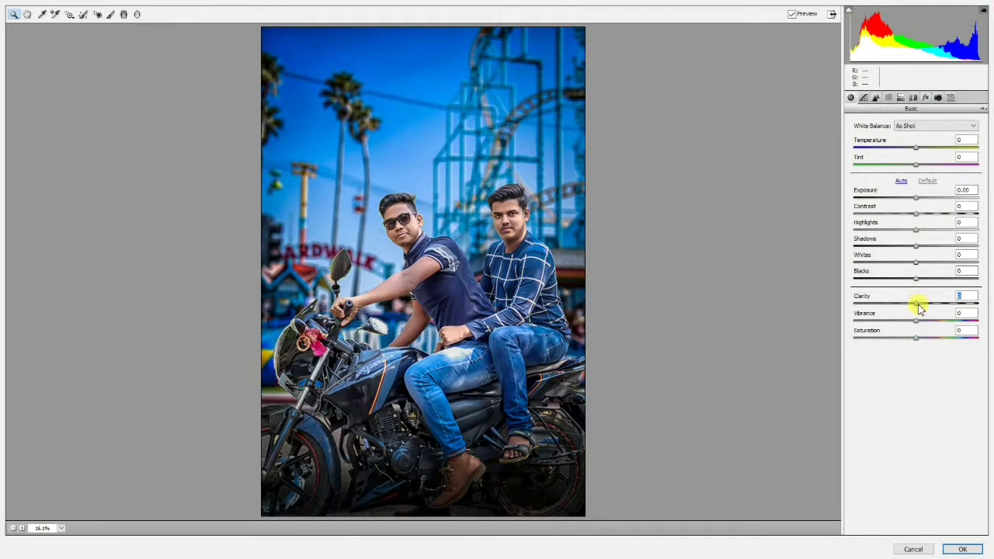
mouse_move(919, 309)
mouse_down()
mouse_move(963, 309)
mouse_move(936, 308)
mouse_up()
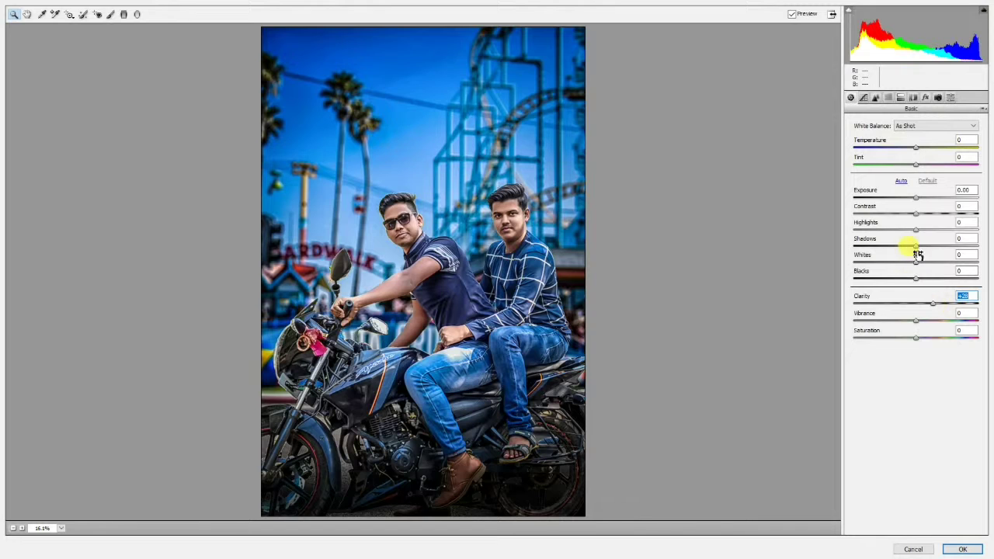
drag(930, 251, 947, 255)
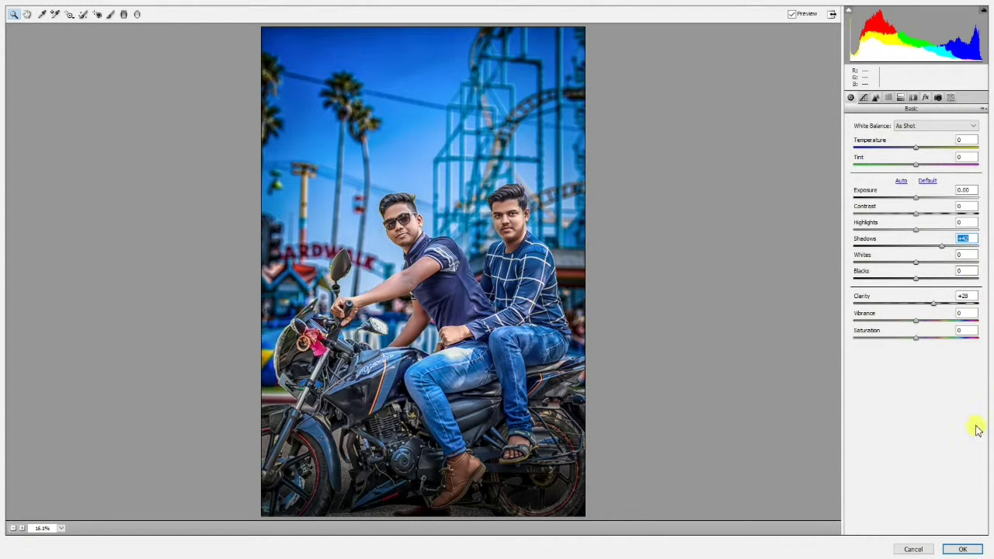
Set Camera Raw sharpening Amount to 14 and Luminance noise reduction to 19, and apply the filter
click(888, 97)
click(875, 97)
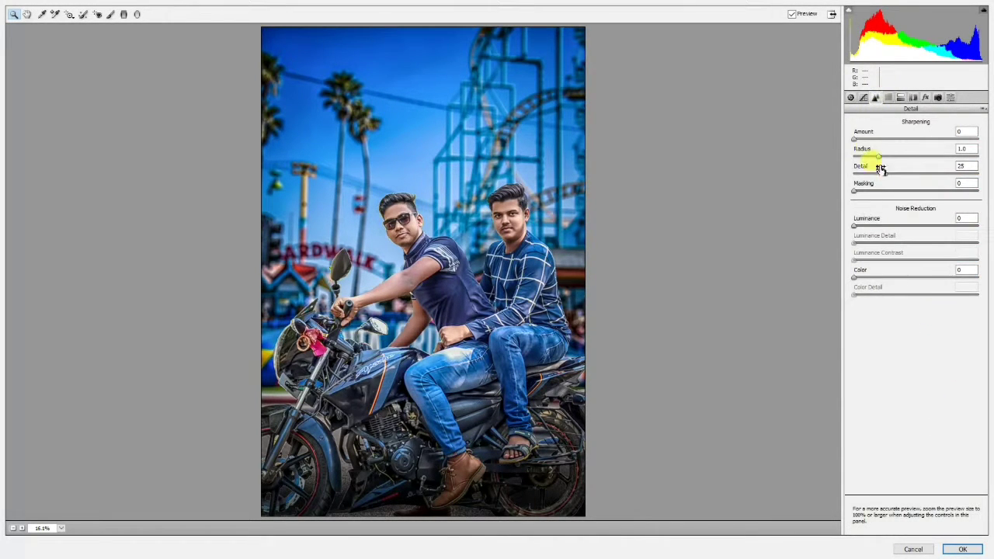
click(879, 227)
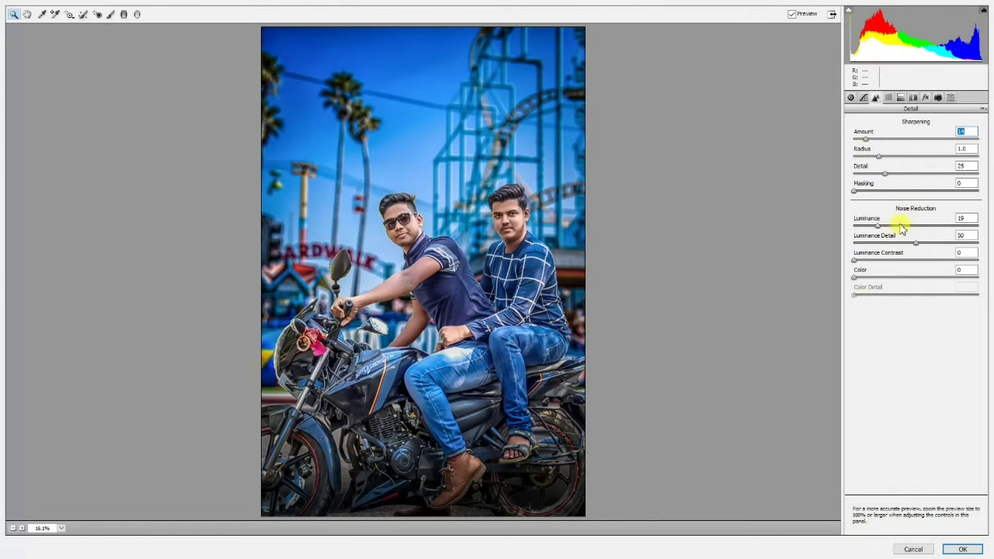
click(965, 550)
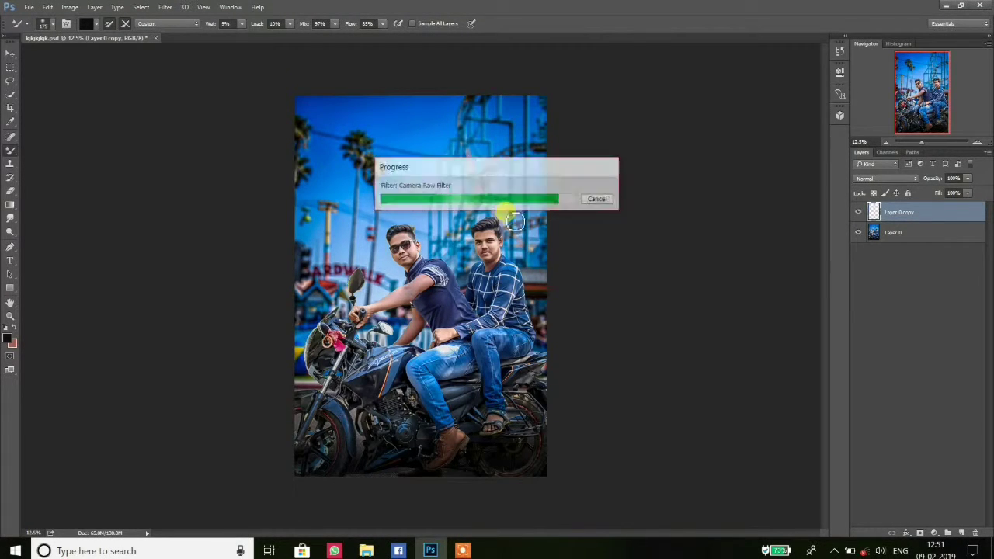
Run the GREYCstoration noise reduction on Layer 0 copy with Strength 111 and Contour preservation 0.1, checking both riders' faces in the preview
click(165, 7)
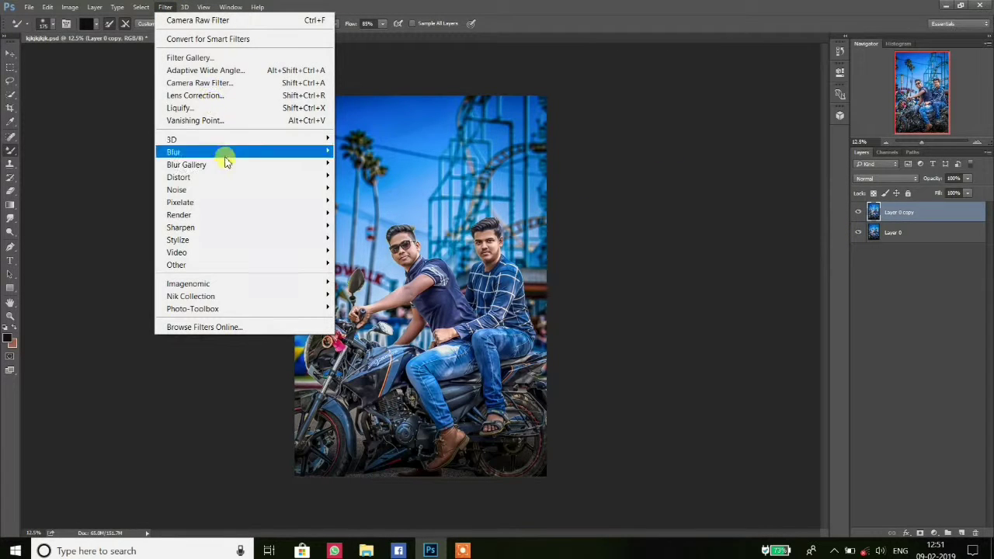
mouse_move(244, 190)
click(372, 226)
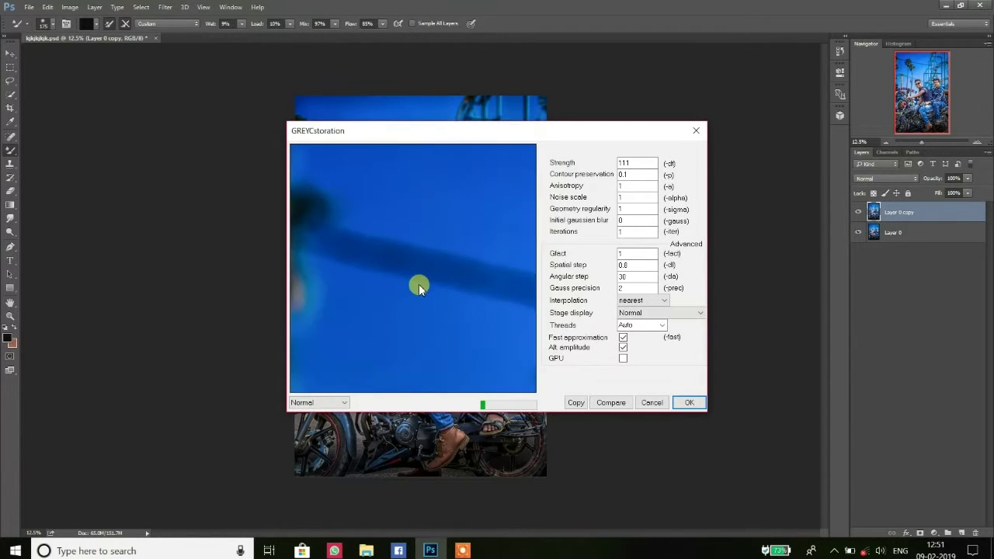
drag(455, 322, 394, 220)
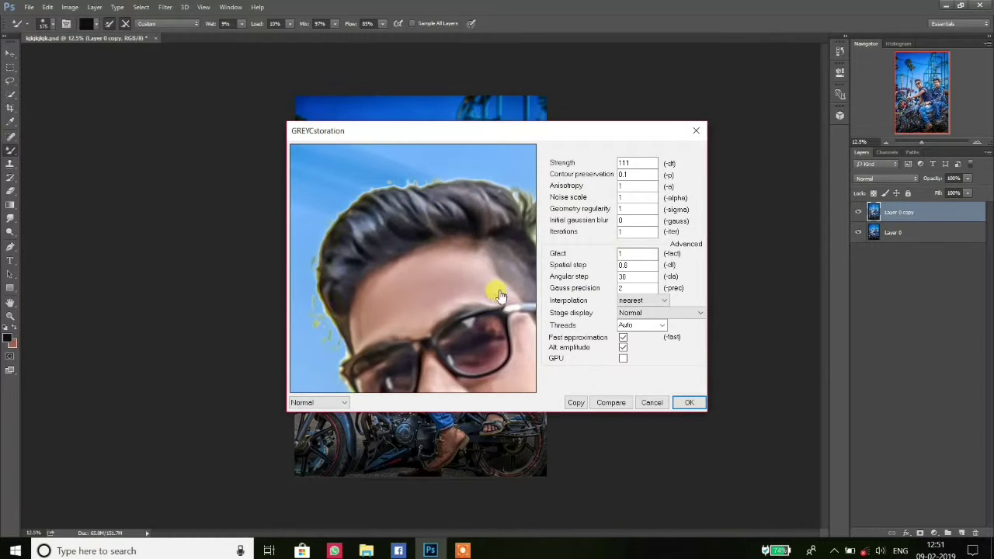
drag(498, 296, 446, 189)
drag(466, 248, 420, 369)
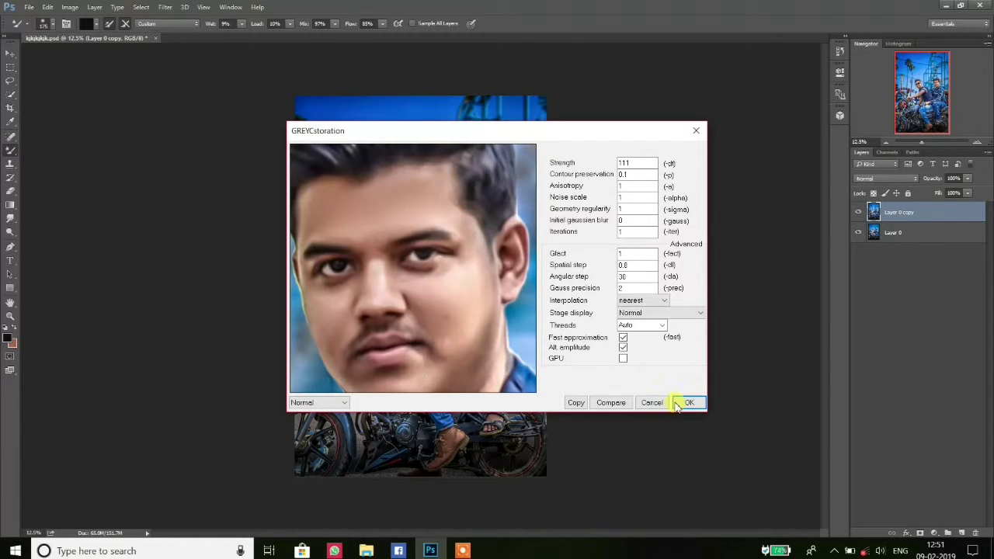
click(688, 402)
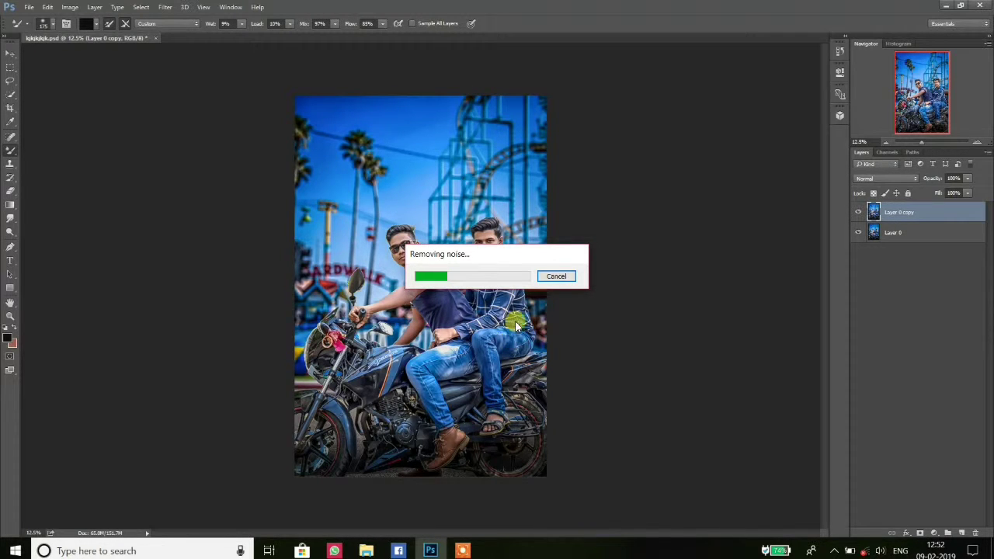
Smudge the rear rider's hair on Layer 0 copy 2 into smooth strands at 69% strength, working along the top and sides
drag(496, 257, 614, 181)
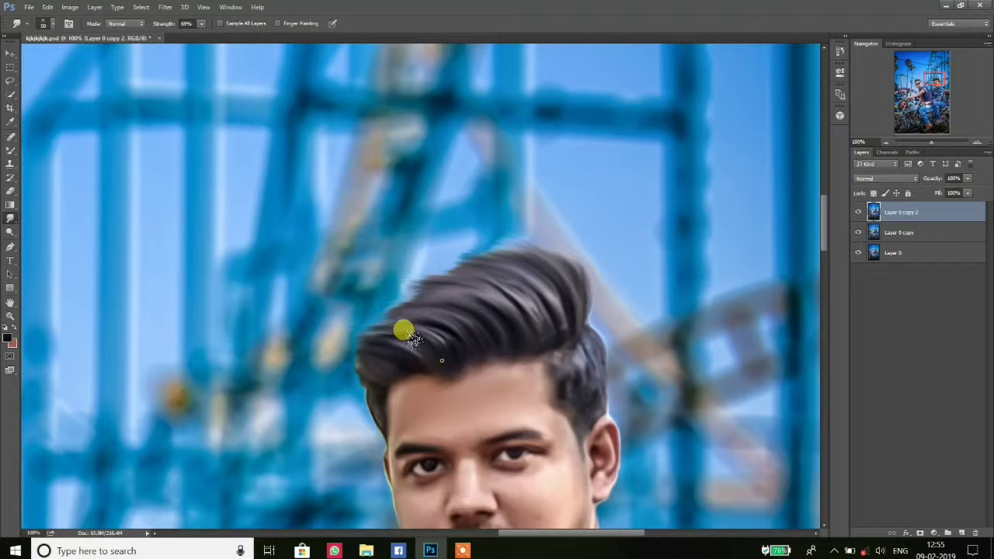
mouse_move(425, 338)
mouse_down()
mouse_move(373, 320)
mouse_move(439, 322)
mouse_move(410, 314)
mouse_move(432, 299)
mouse_move(402, 297)
mouse_move(393, 364)
mouse_move(359, 358)
mouse_up()
mouse_move(588, 354)
mouse_down()
mouse_move(557, 358)
mouse_move(575, 406)
mouse_up()
mouse_move(583, 295)
mouse_down()
mouse_move(582, 269)
mouse_move(568, 254)
mouse_move(526, 233)
mouse_up()
Smudge the front rider's hair upward and outward at 69% strength, covering the fringed yellow edge and filling the gap at the back
drag(453, 375, 775, 190)
drag(433, 229, 515, 382)
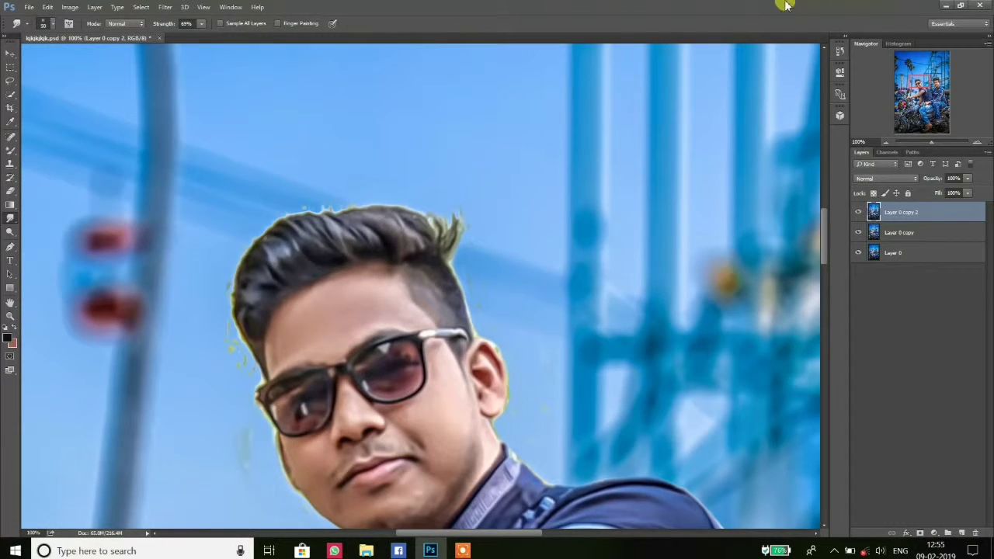
mouse_move(438, 234)
mouse_down()
mouse_move(432, 184)
mouse_move(399, 195)
mouse_move(443, 182)
mouse_up()
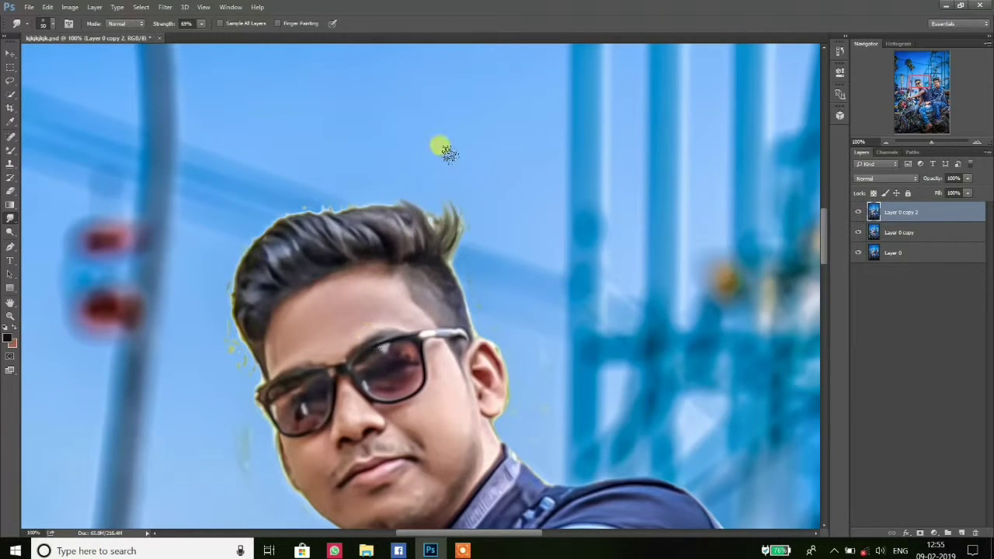
mouse_move(397, 236)
mouse_down()
mouse_move(345, 197)
mouse_move(342, 188)
mouse_move(357, 182)
mouse_up()
mouse_move(430, 234)
mouse_down()
mouse_move(407, 206)
mouse_move(349, 189)
mouse_up()
mouse_move(385, 248)
mouse_down()
mouse_move(307, 184)
mouse_move(359, 233)
mouse_move(314, 199)
mouse_up()
mouse_move(341, 247)
mouse_down()
mouse_move(274, 186)
mouse_move(356, 229)
mouse_move(303, 196)
mouse_up()
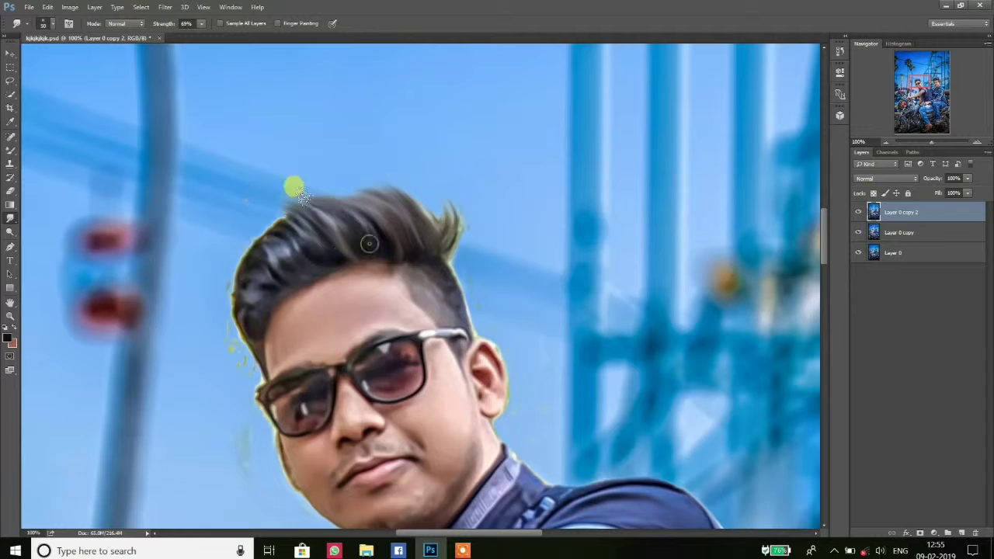
drag(396, 245, 313, 184)
drag(407, 227, 356, 186)
mouse_move(345, 260)
mouse_down()
mouse_move(263, 210)
mouse_move(315, 217)
mouse_move(268, 201)
mouse_up()
mouse_move(302, 266)
mouse_down()
mouse_move(252, 209)
mouse_move(290, 239)
mouse_move(256, 204)
mouse_move(294, 260)
mouse_move(247, 235)
mouse_move(280, 244)
mouse_move(258, 235)
mouse_move(264, 226)
mouse_move(272, 270)
mouse_move(222, 244)
mouse_move(266, 280)
mouse_move(224, 261)
mouse_move(244, 279)
mouse_move(217, 283)
mouse_move(255, 294)
mouse_move(220, 301)
mouse_move(246, 289)
mouse_move(228, 270)
mouse_move(232, 251)
mouse_move(250, 248)
mouse_move(222, 235)
mouse_up()
mouse_move(426, 227)
mouse_down()
mouse_move(390, 171)
mouse_move(466, 140)
mouse_up()
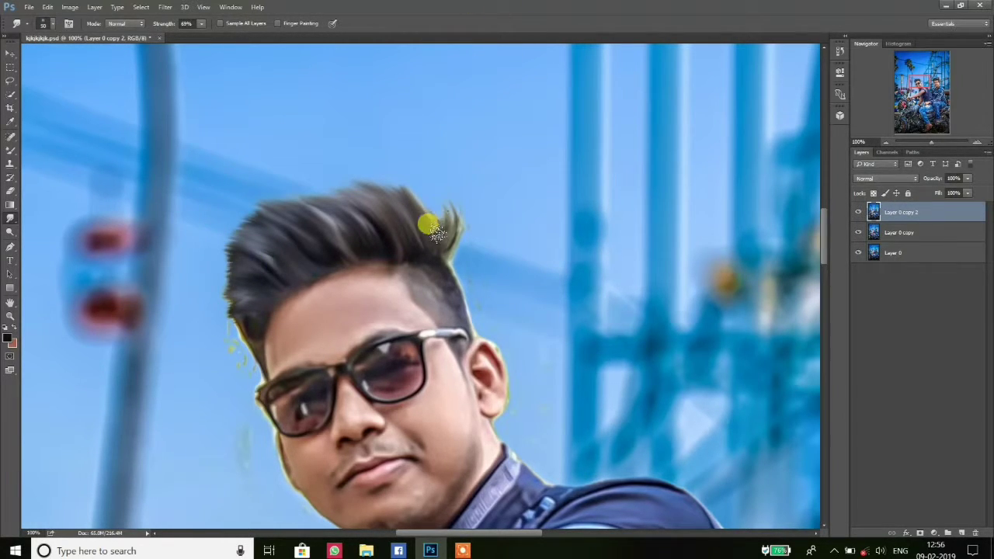
mouse_move(428, 223)
mouse_down()
mouse_move(398, 179)
mouse_move(444, 227)
mouse_move(445, 212)
mouse_move(431, 194)
mouse_move(443, 283)
mouse_move(470, 307)
mouse_move(437, 298)
mouse_up()
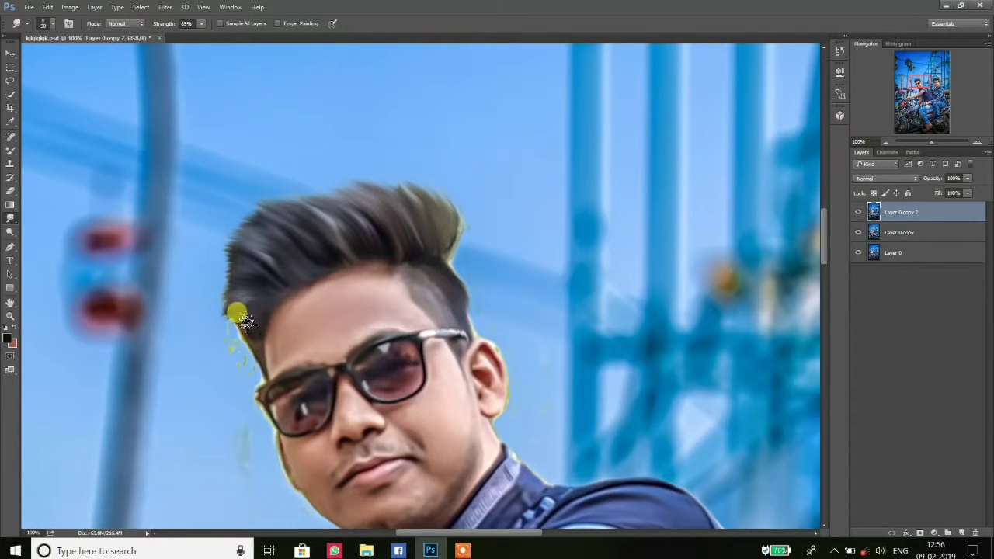
Check the whole image and flatten Layer 0 copy 2 with the layers below
drag(601, 335, 404, 146)
key(ctrl+minus)
key(ctrl+minus)
key(ctrl+minus)
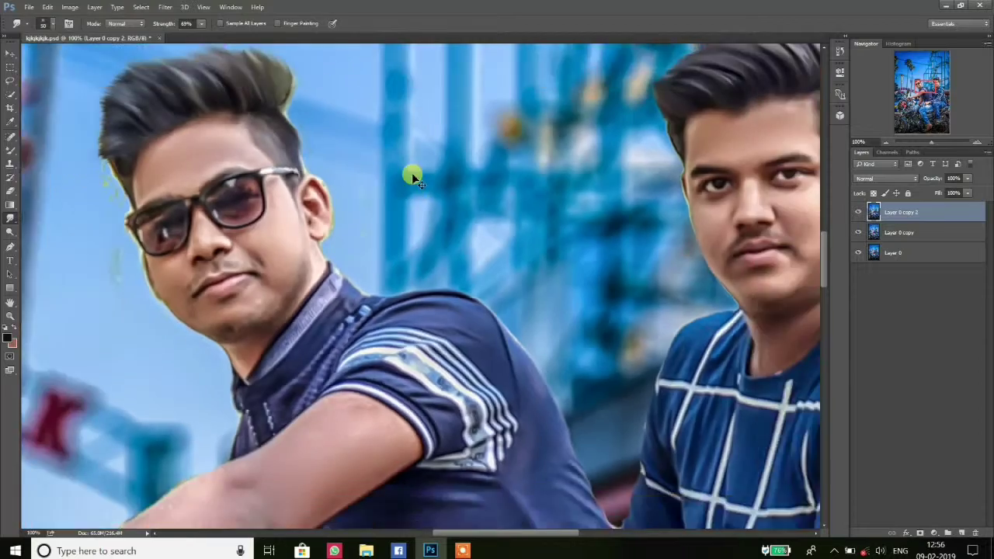
key(ctrl+minus)
key(ctrl+minus)
key(ctrl+minus)
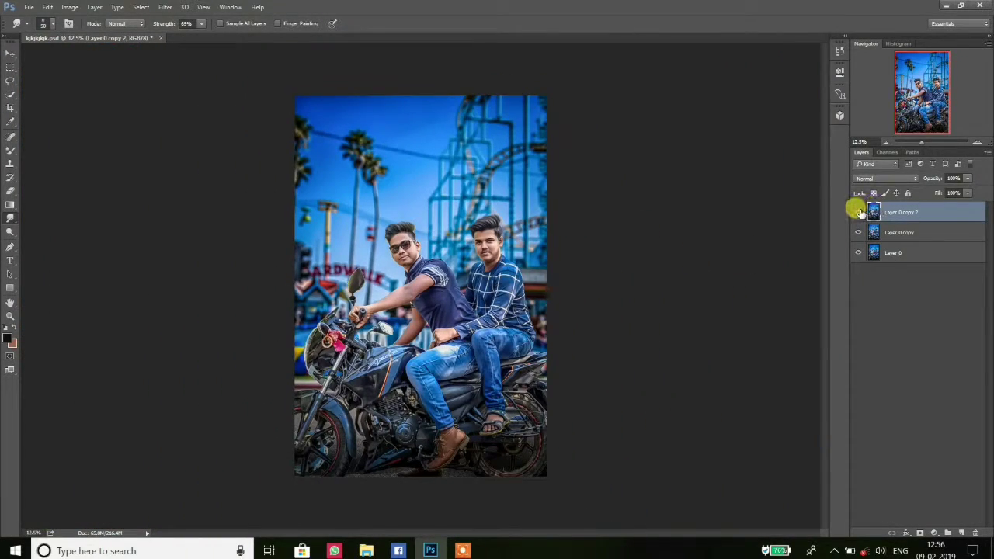
right_click(924, 213)
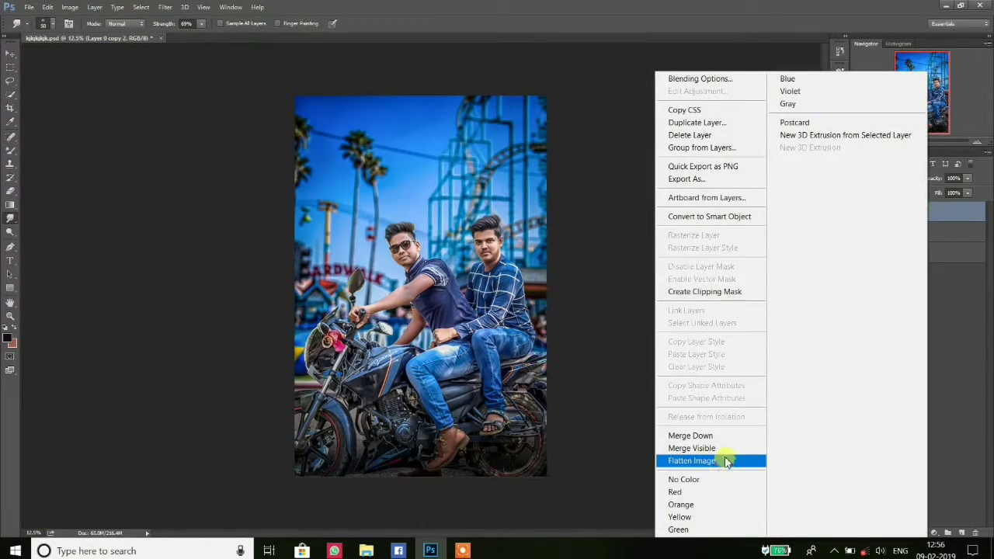